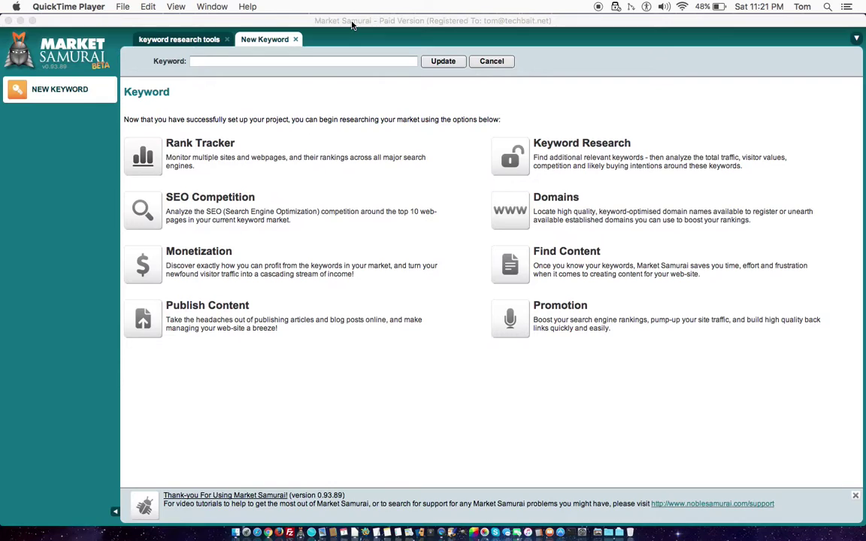
Set the project keyword to "installing WordPress" and open its Keyword Research module
click(351, 25)
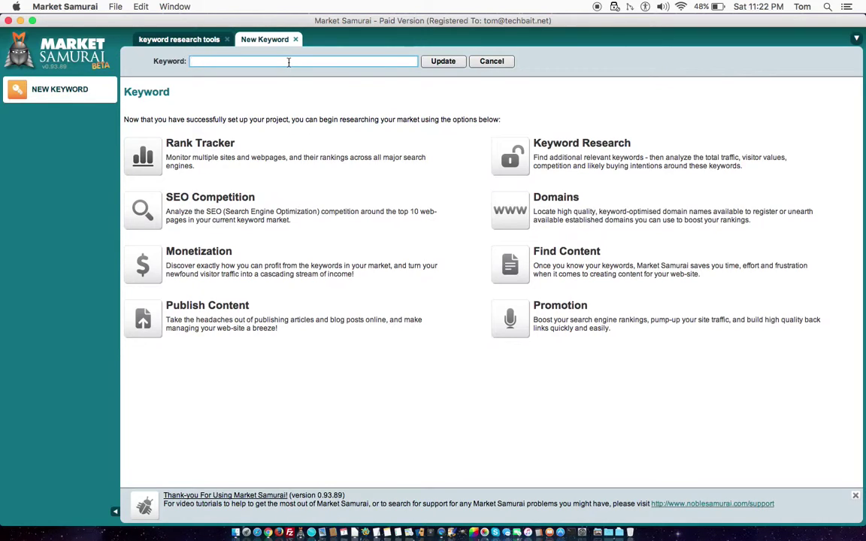
text(stalling WordPress)
click(452, 65)
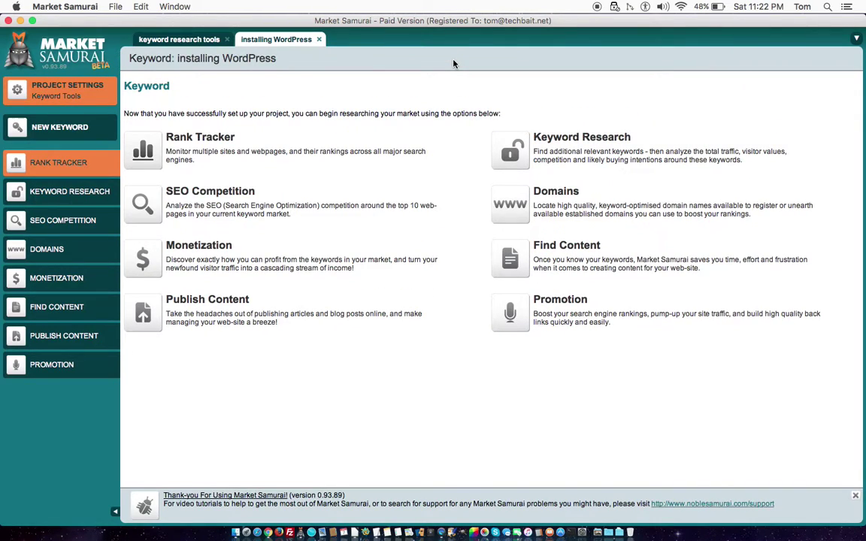
click(516, 154)
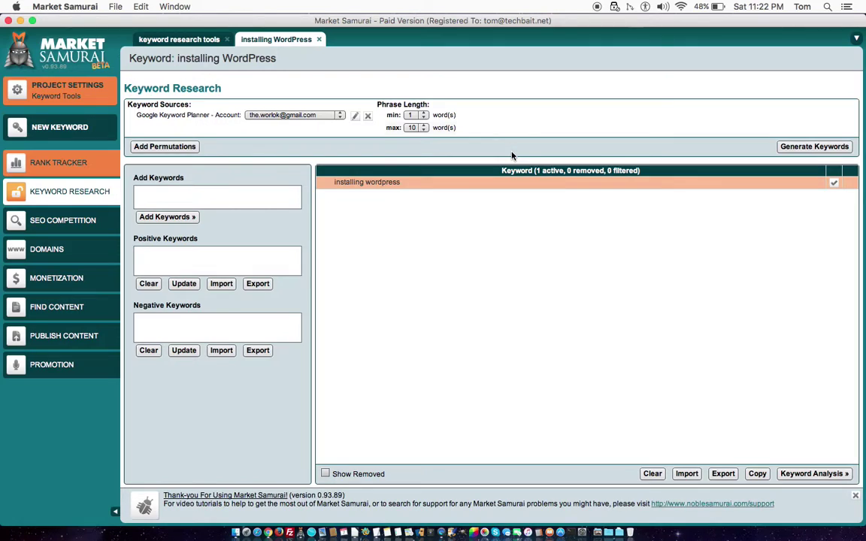
Limit the phrase length to a minimum of 3 and a maximum of 8 words and generate the keywords
click(415, 115)
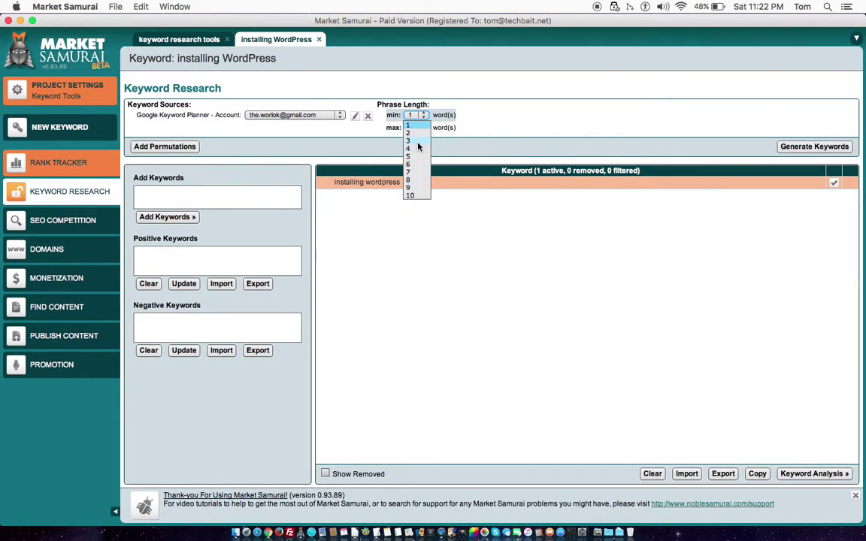
click(416, 141)
click(417, 127)
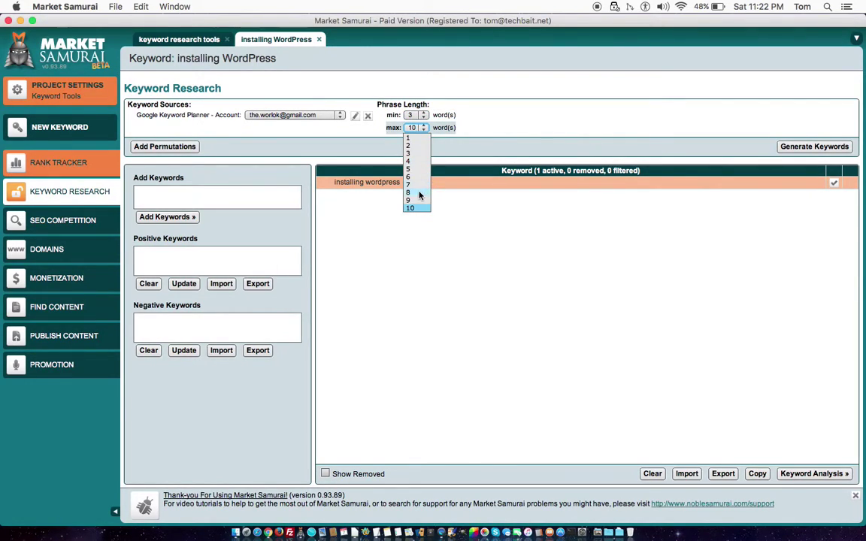
click(420, 193)
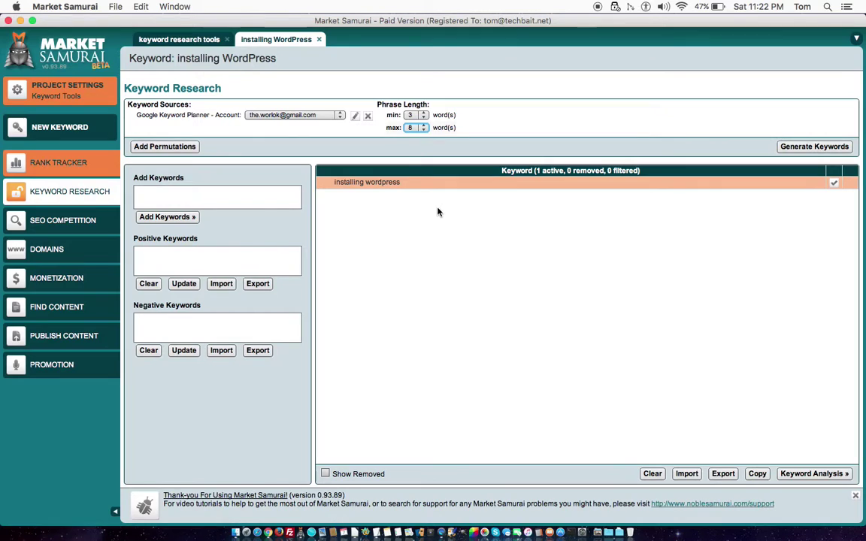
click(797, 147)
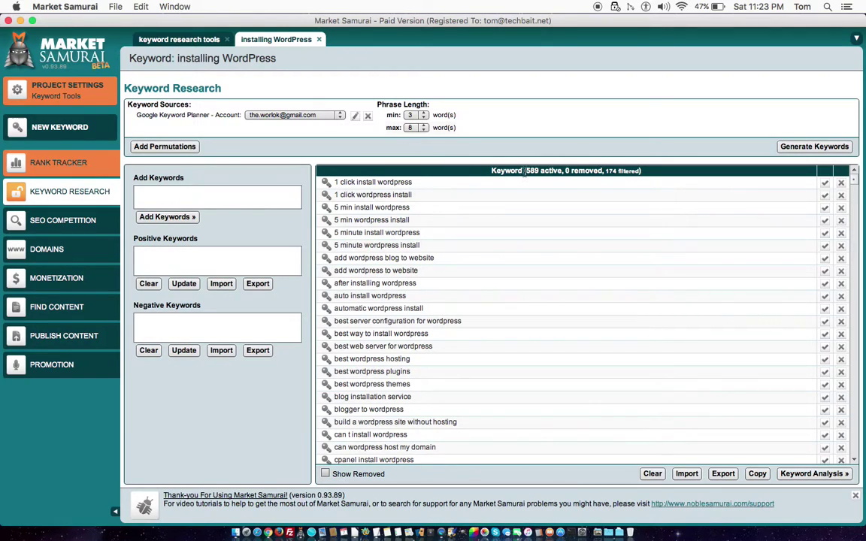
drag(854, 180, 832, 225)
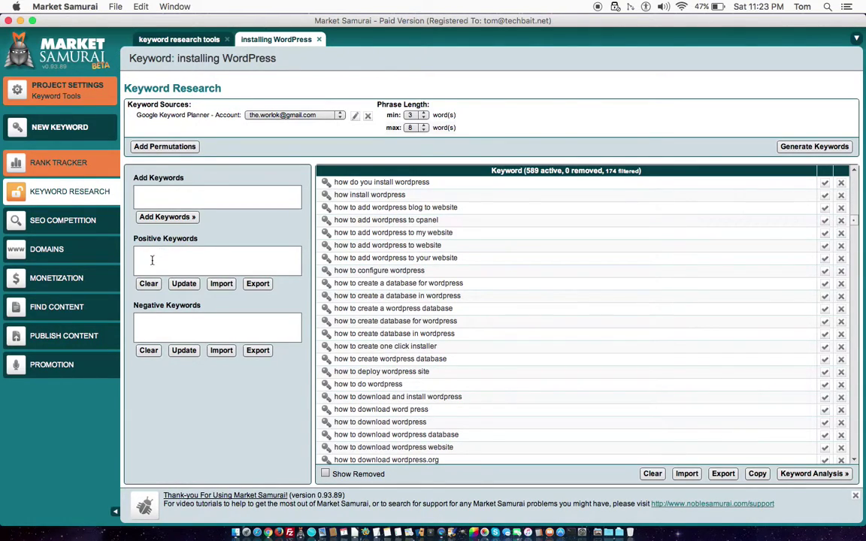
click(154, 197)
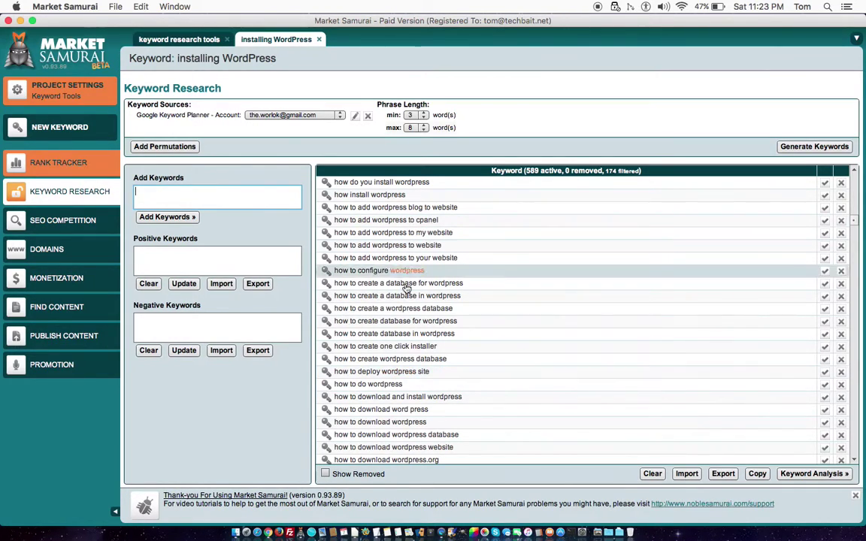
click(155, 254)
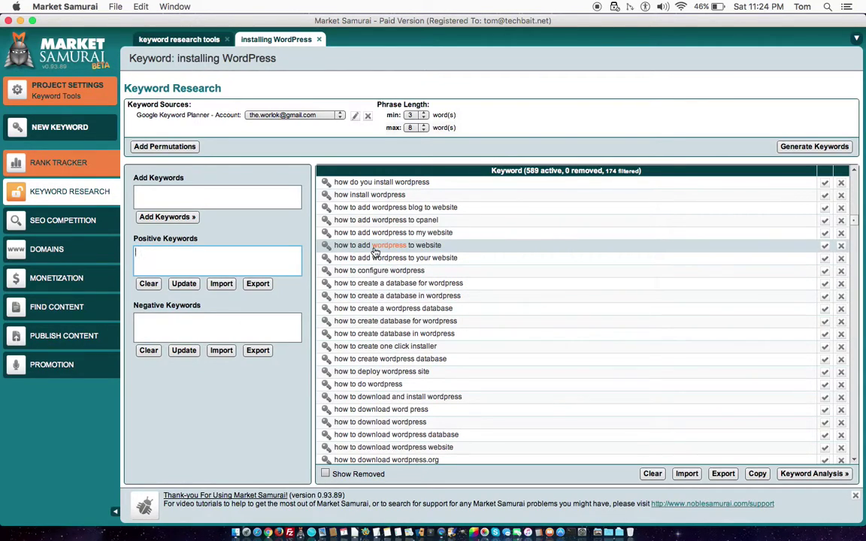
click(255, 331)
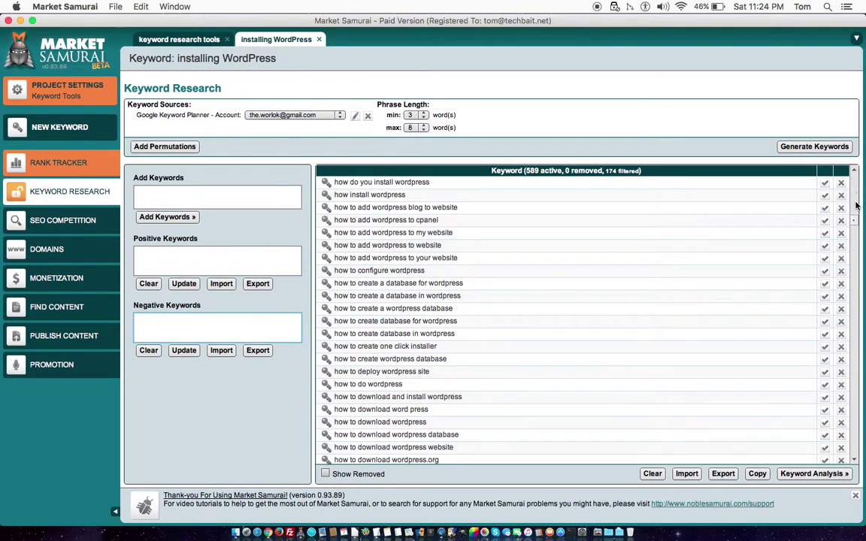
Exclude the generated keywords that contain "instaa", "word" or "domain" by making these words negative keywords
scroll(855, 220, down, 5)
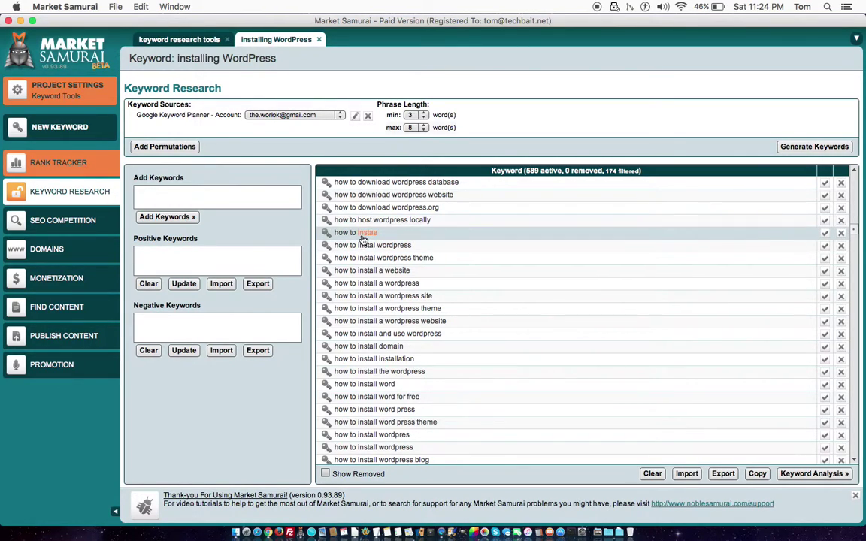
click(841, 234)
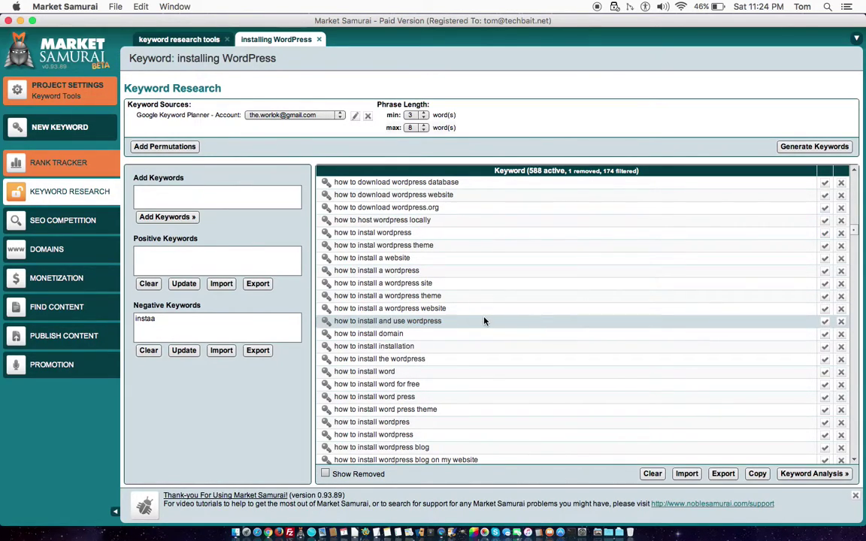
scroll(500, 323, down, 1)
scroll(500, 325, down, 5)
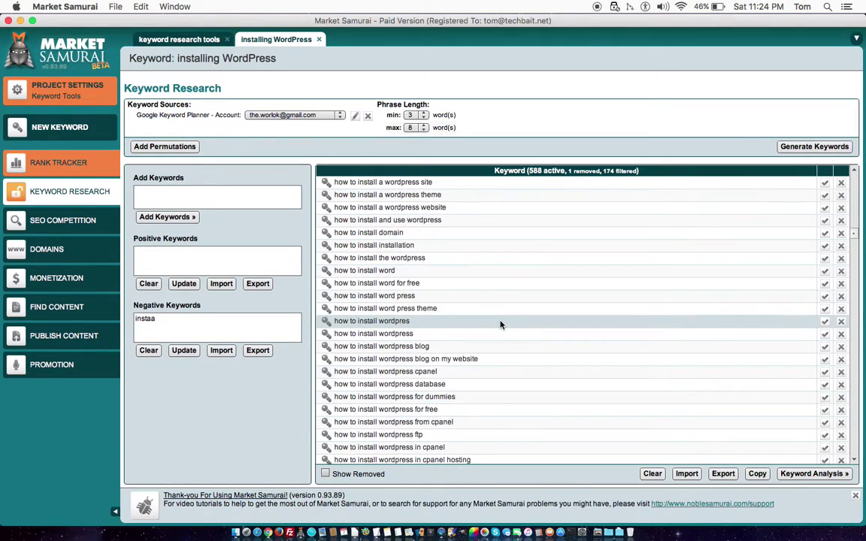
scroll(501, 324, up, 2)
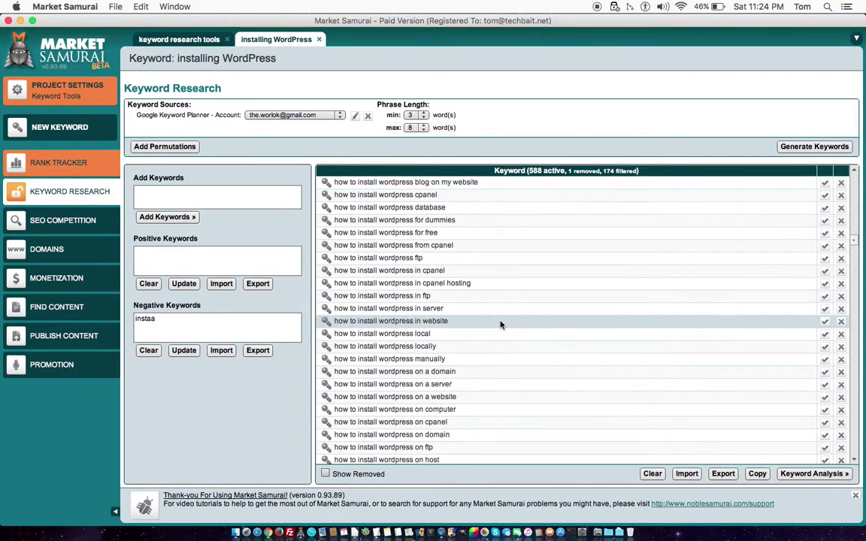
scroll(500, 325, up, 4)
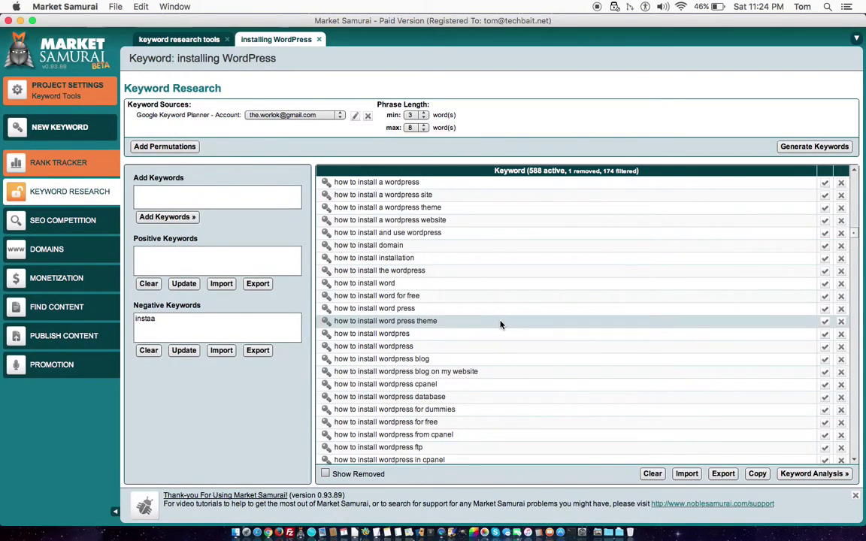
click(841, 285)
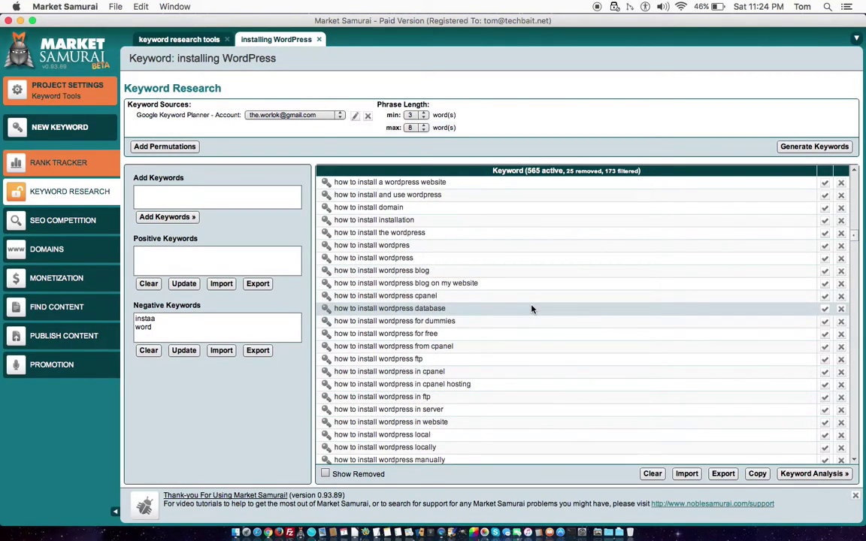
click(843, 212)
Exclude the keywords containing "lamp" and remove "how to install wordpress on hosting" from the keyword list
scroll(538, 313, down, 4)
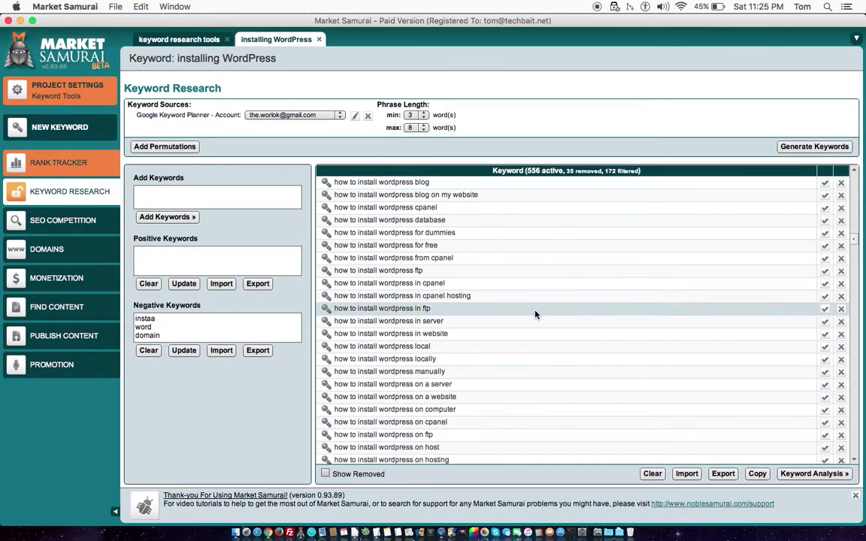
scroll(535, 314, down, 7)
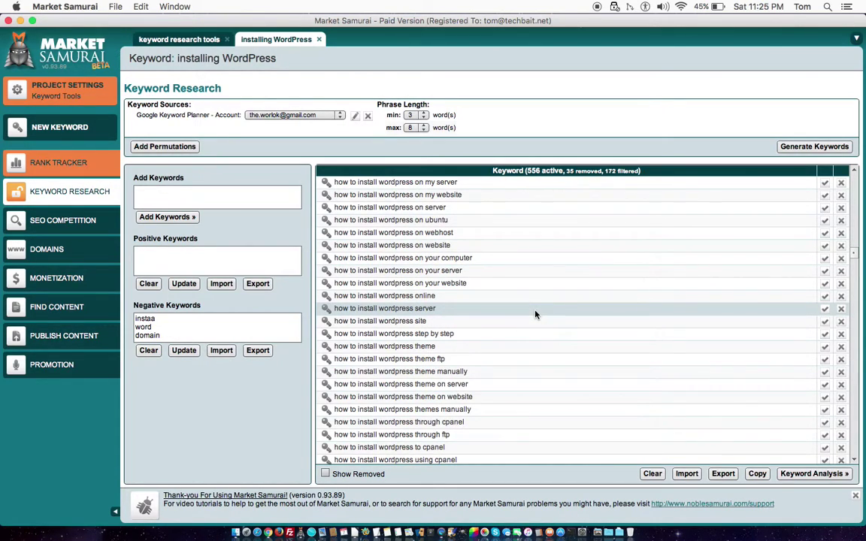
scroll(535, 315, up, 2)
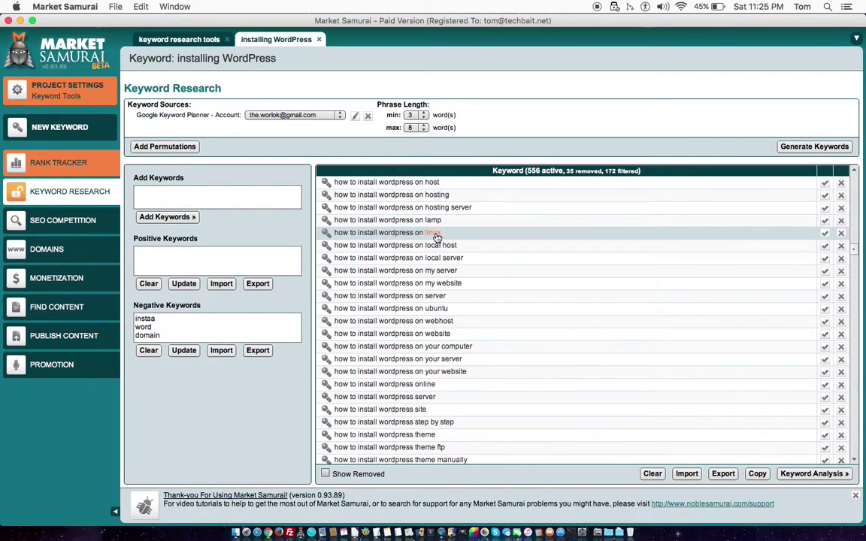
scroll(481, 246, up, 1)
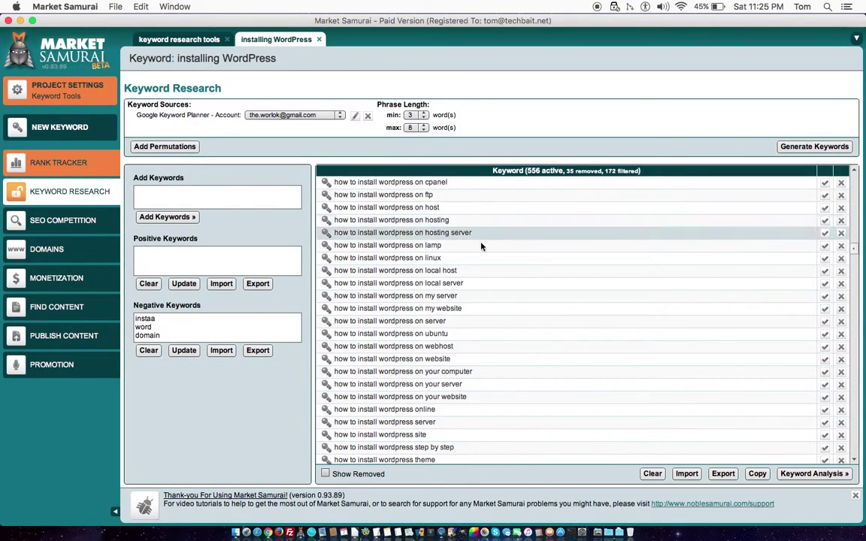
click(436, 222)
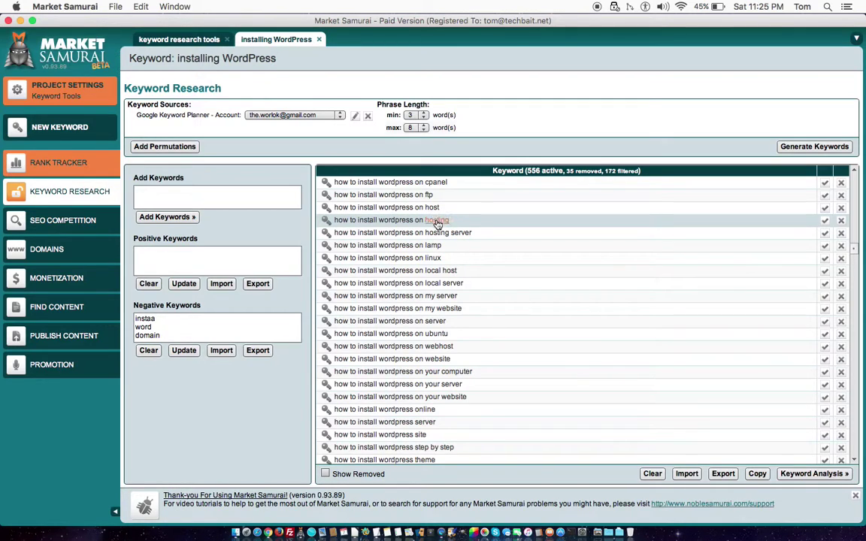
click(462, 233)
click(433, 246)
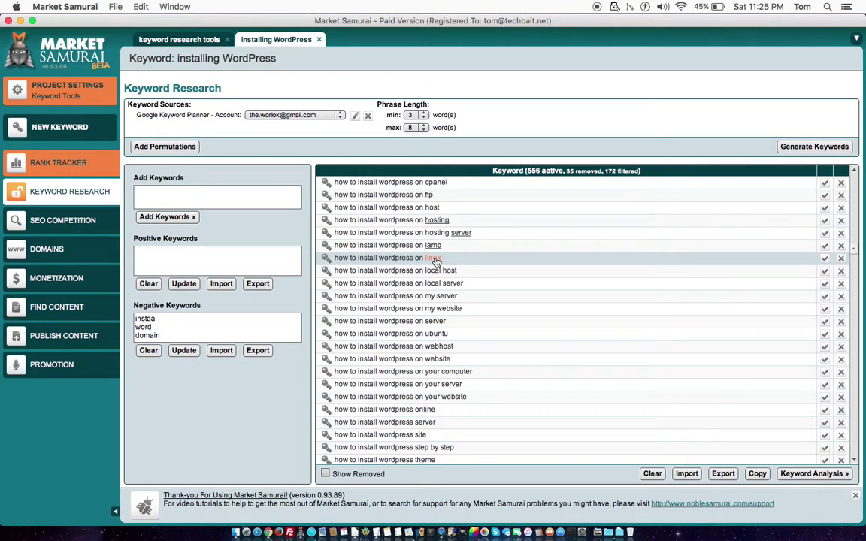
click(463, 235)
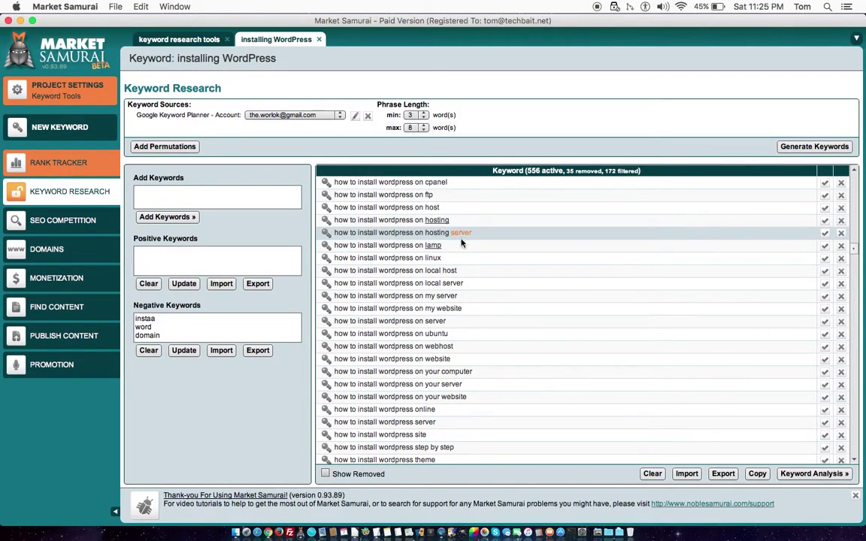
click(433, 259)
click(842, 246)
click(841, 220)
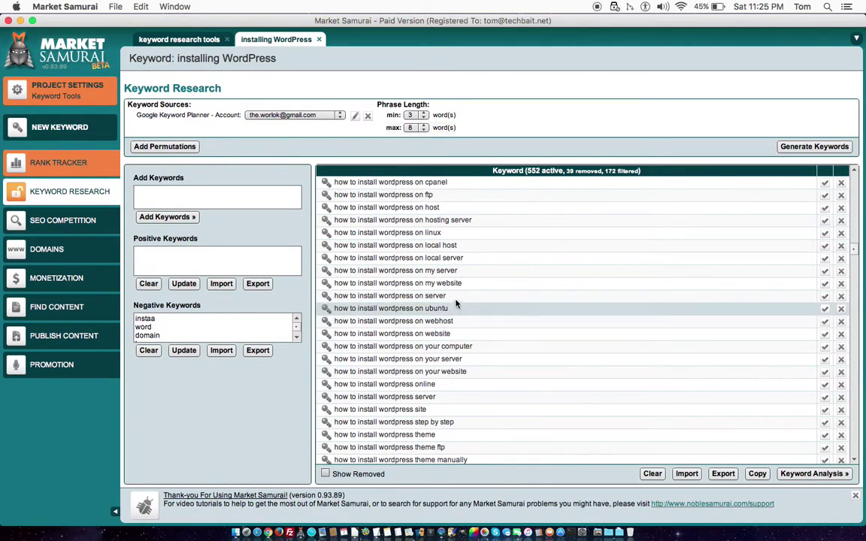
Exclude the keywords that contain "linux", "ubuntu" or "cpanel" as further negative keywords
click(841, 234)
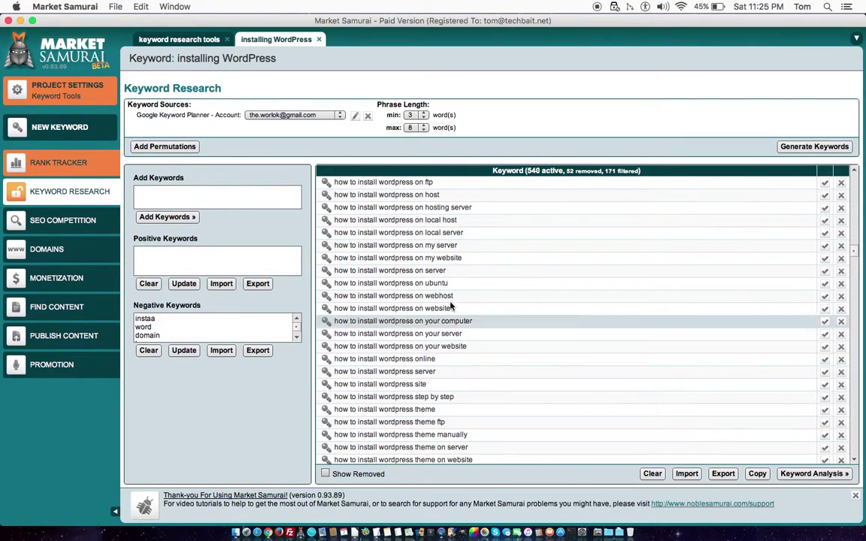
click(841, 286)
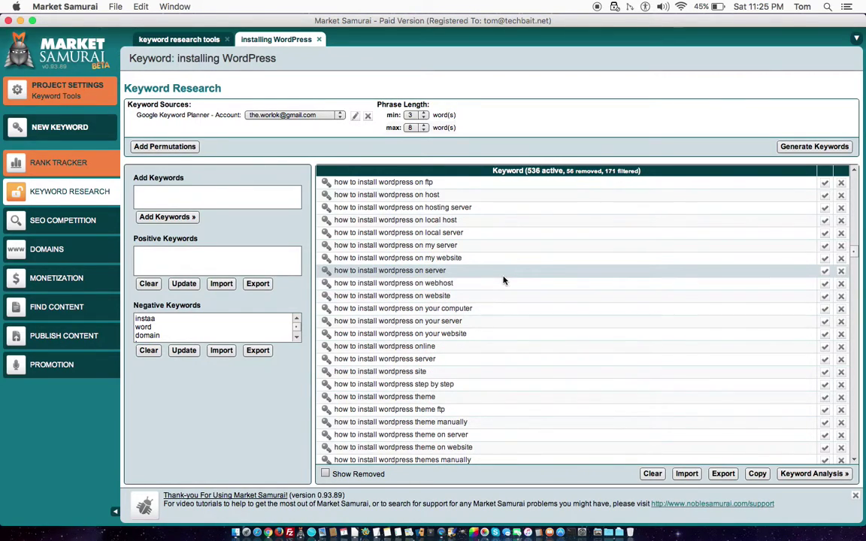
scroll(496, 338, down, 2)
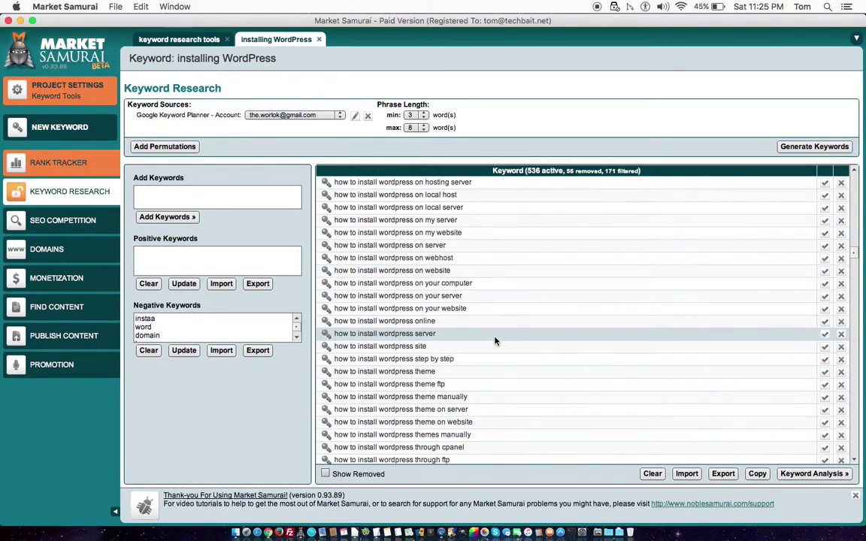
scroll(495, 340, down, 7)
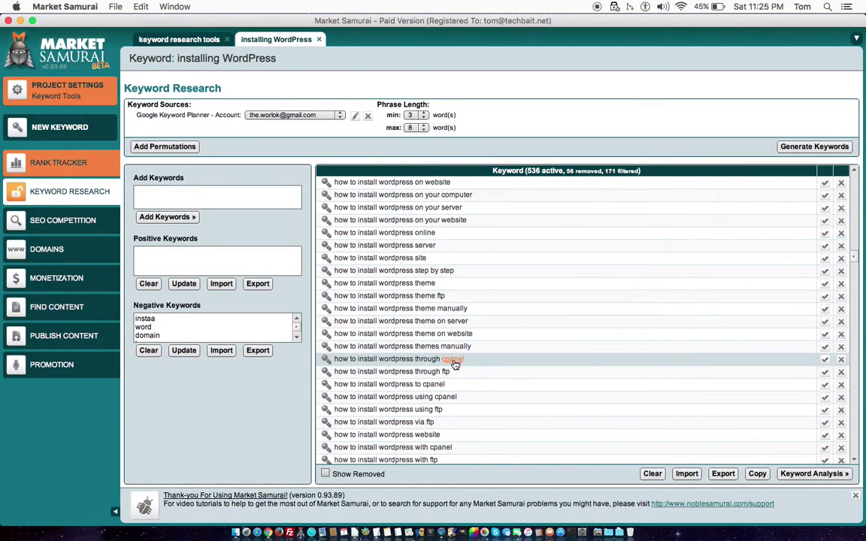
click(841, 359)
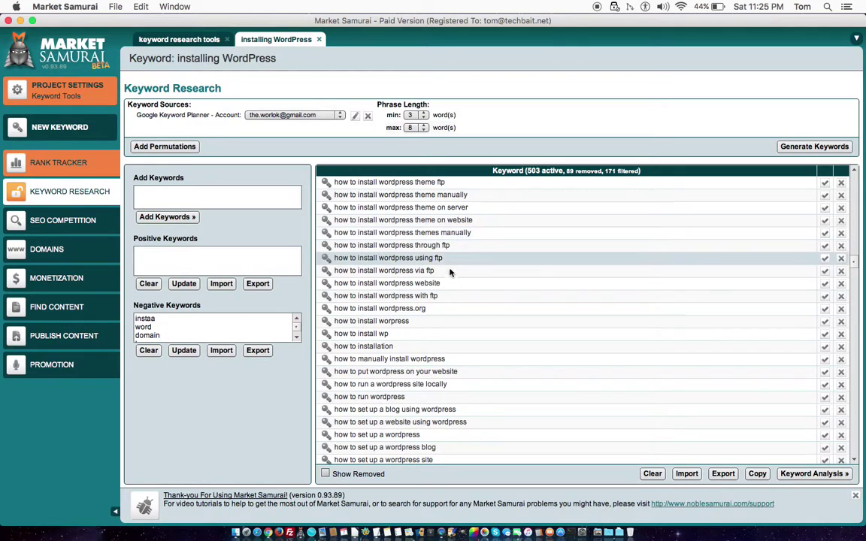
Review the "how to" phrases and exclude the keywords containing "ftp" from the keyword list
scroll(450, 308, down, 5)
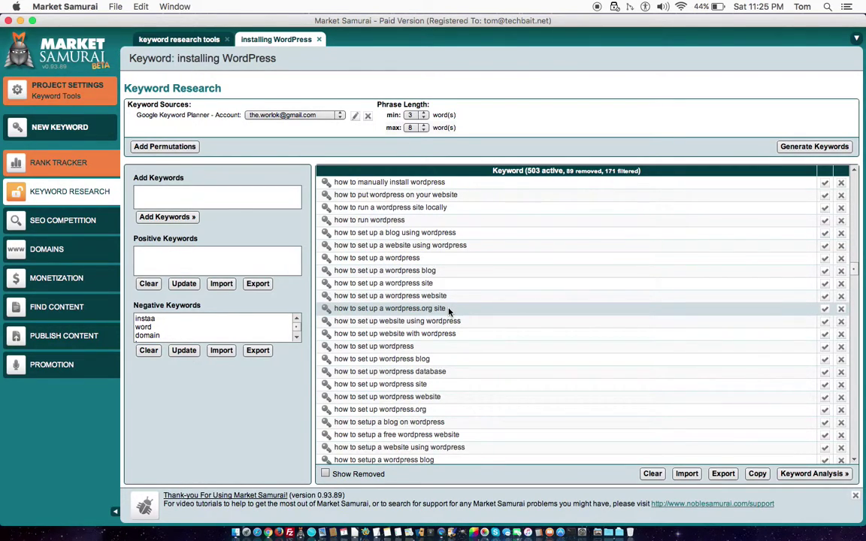
scroll(449, 311, down, 5)
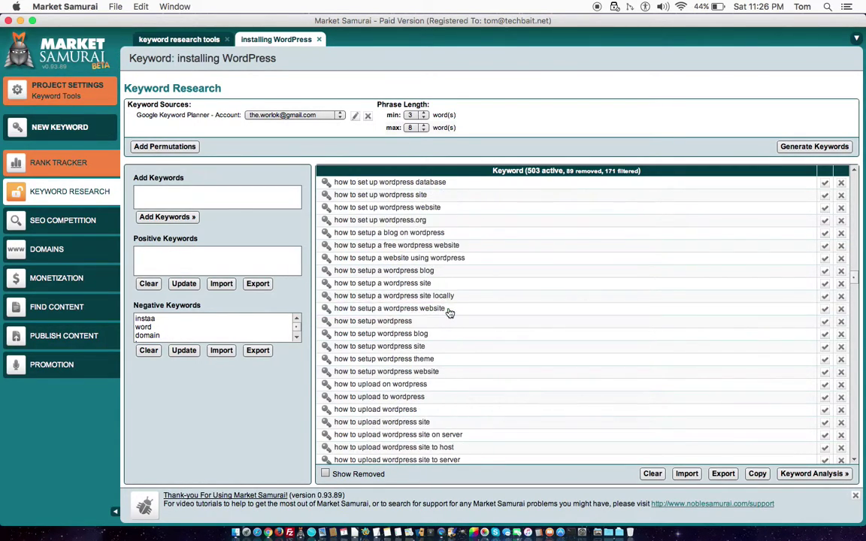
scroll(449, 311, down, 2)
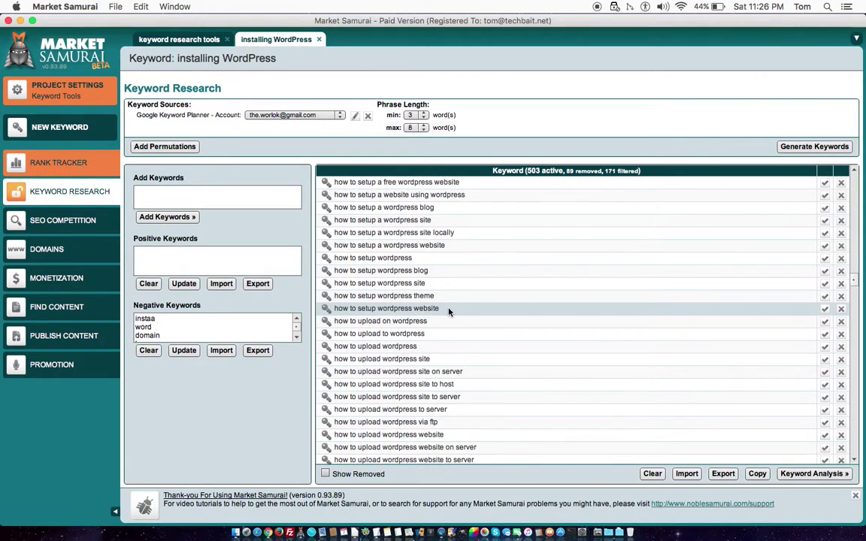
scroll(449, 312, down, 2)
scroll(445, 425, down, 5)
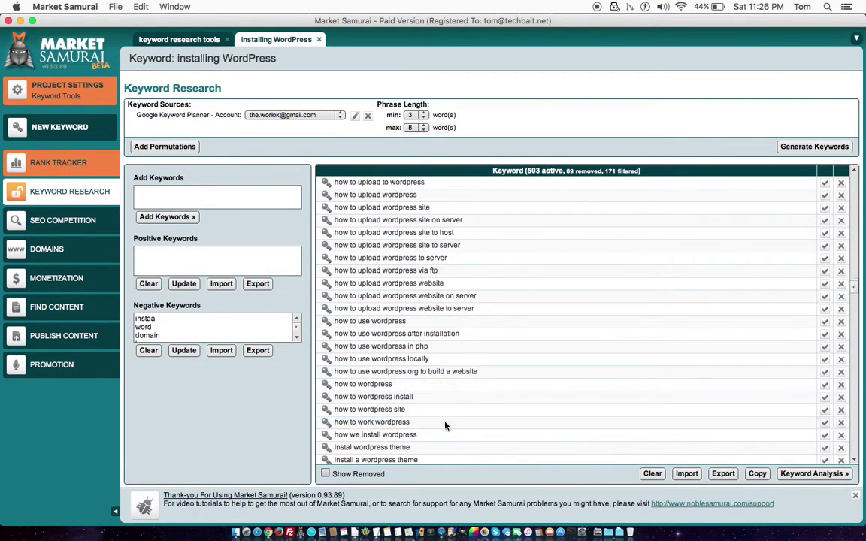
scroll(477, 299, up, 10)
scroll(502, 226, up, 2)
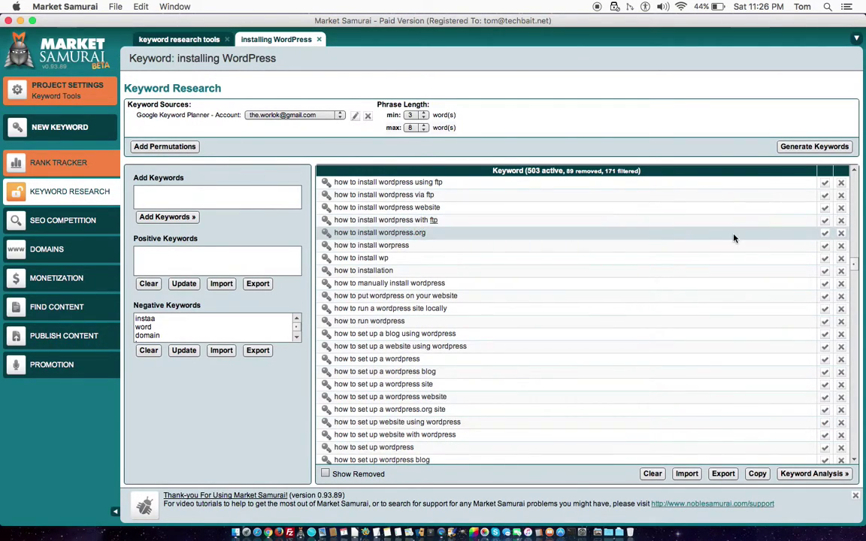
click(841, 222)
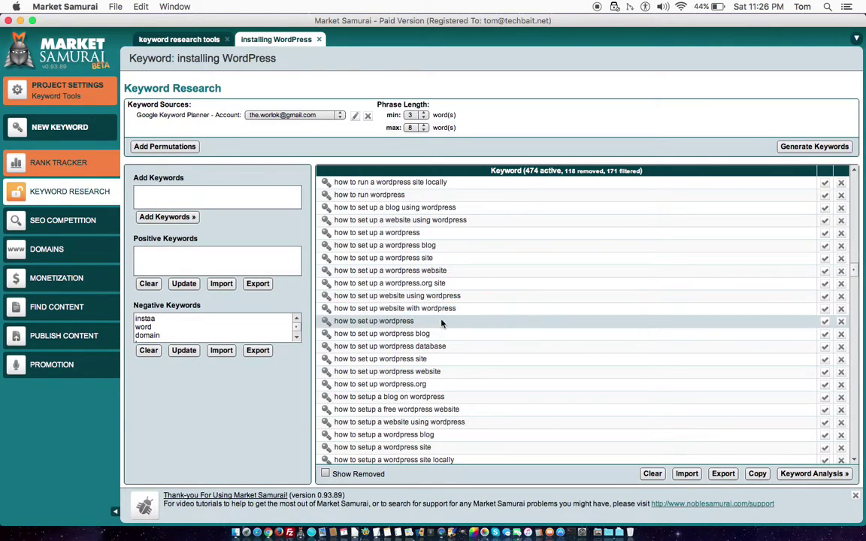
Continue through the "how to", "install" and "installing" phrases and remove further irrelevant keywords from the list
scroll(446, 284, down, 10)
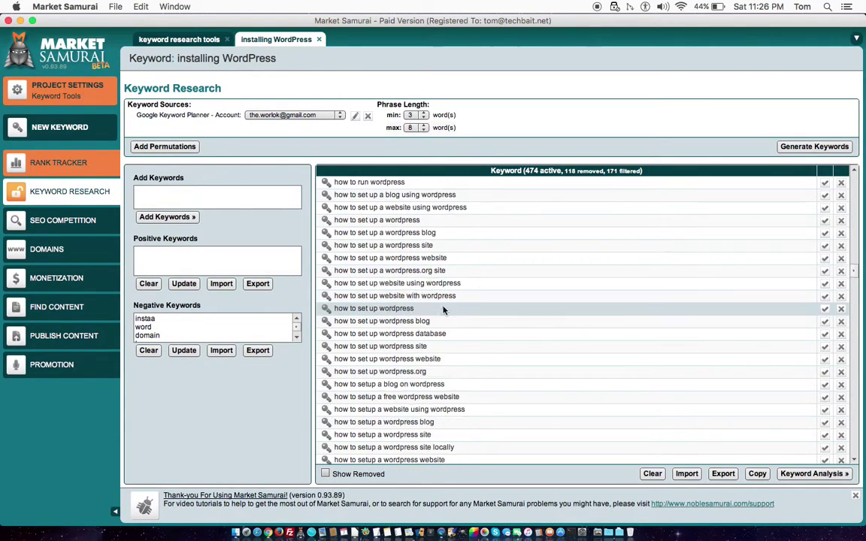
scroll(444, 309, down, 15)
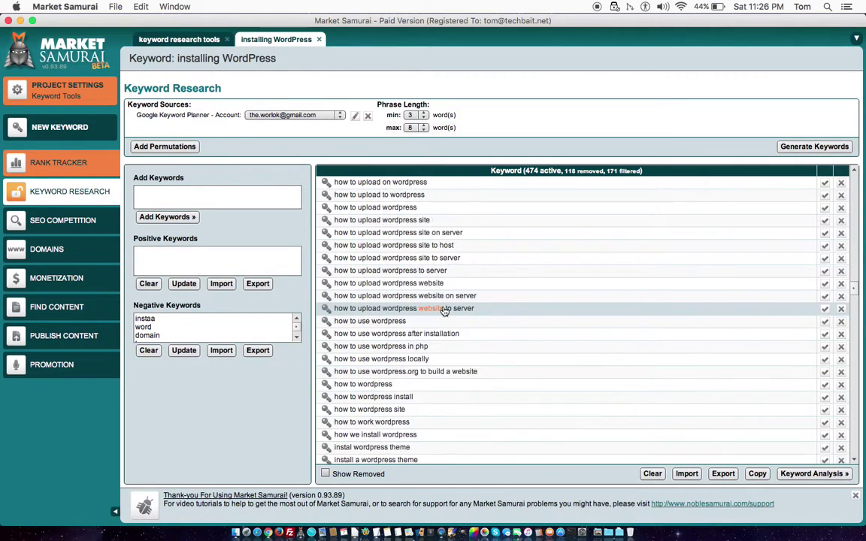
scroll(444, 309, down, 5)
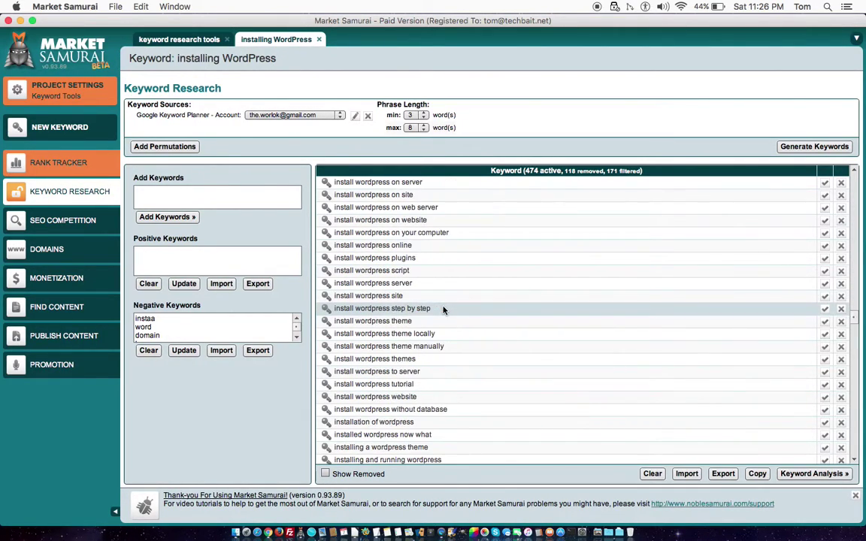
click(842, 413)
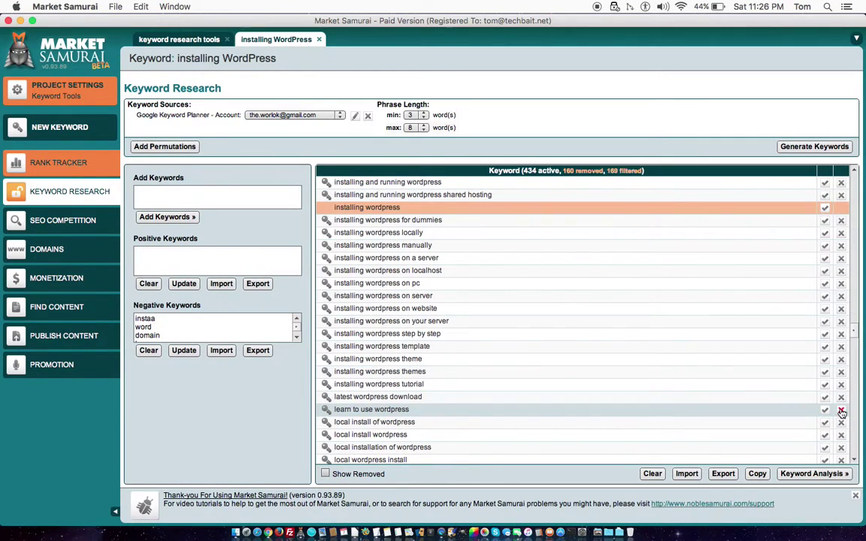
Look over the rest of the generated phrases and open the keyword analysis for the remaining keywords
scroll(560, 309, down, 5)
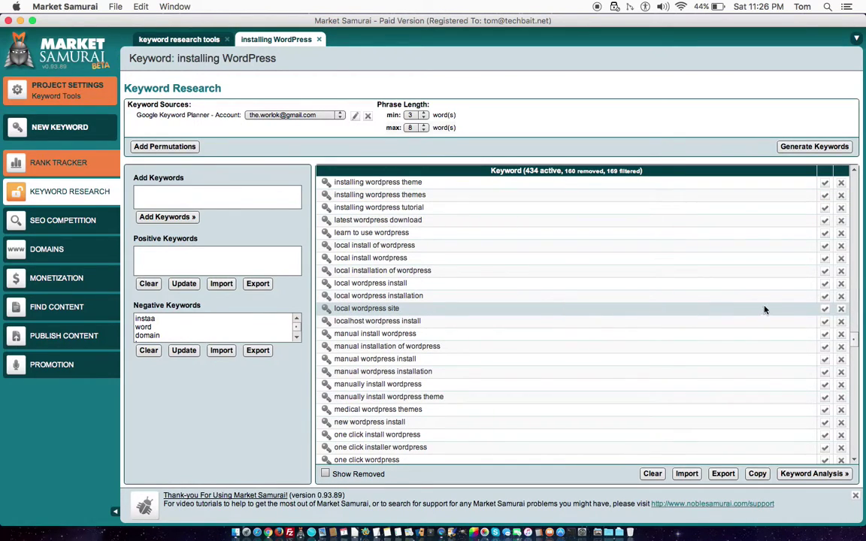
drag(853, 340, 854, 178)
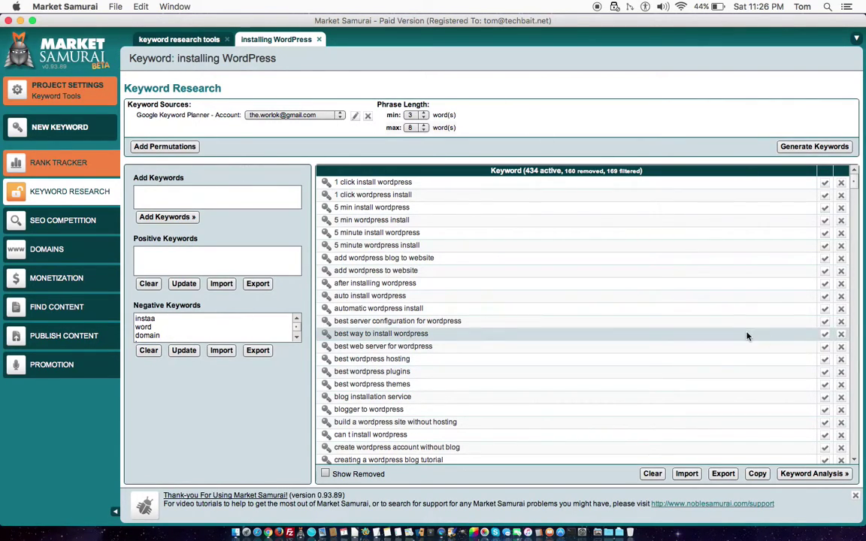
click(812, 474)
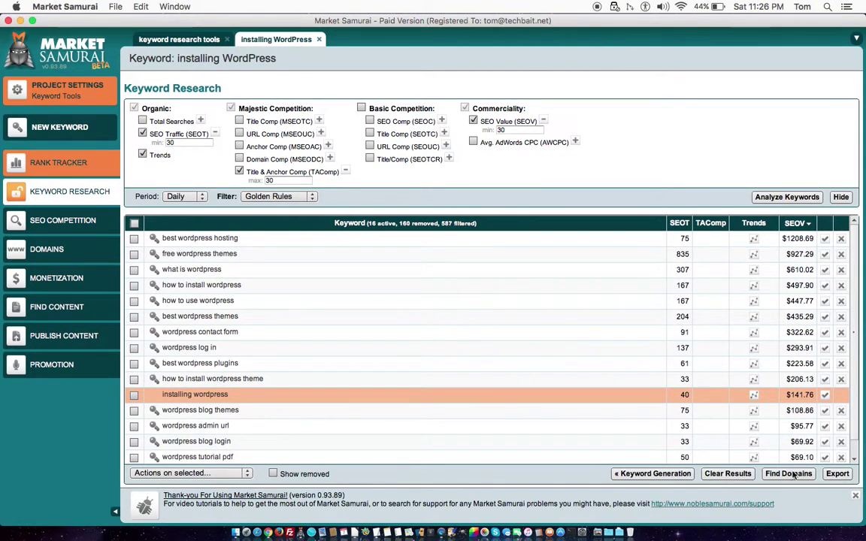
Show Total Searches instead of Title & Anchor Comp and clear the minimum SEO Value (SEOV)
click(200, 121)
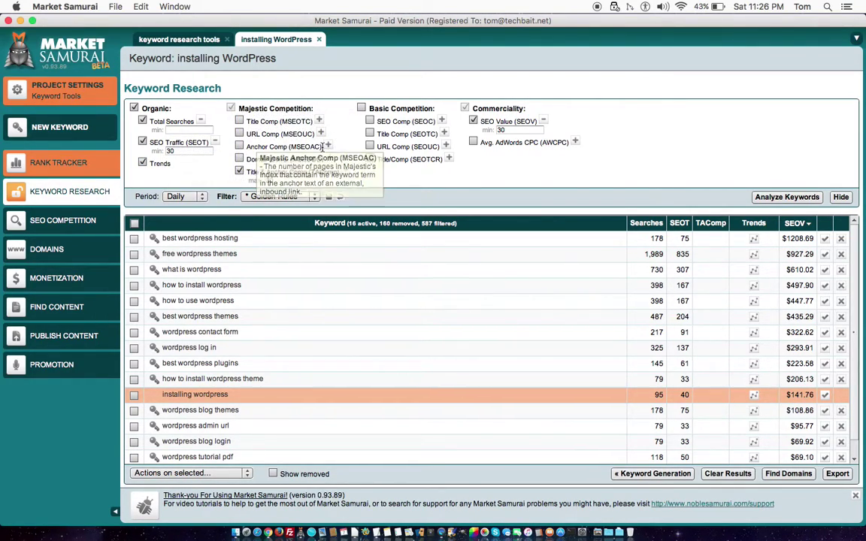
click(239, 171)
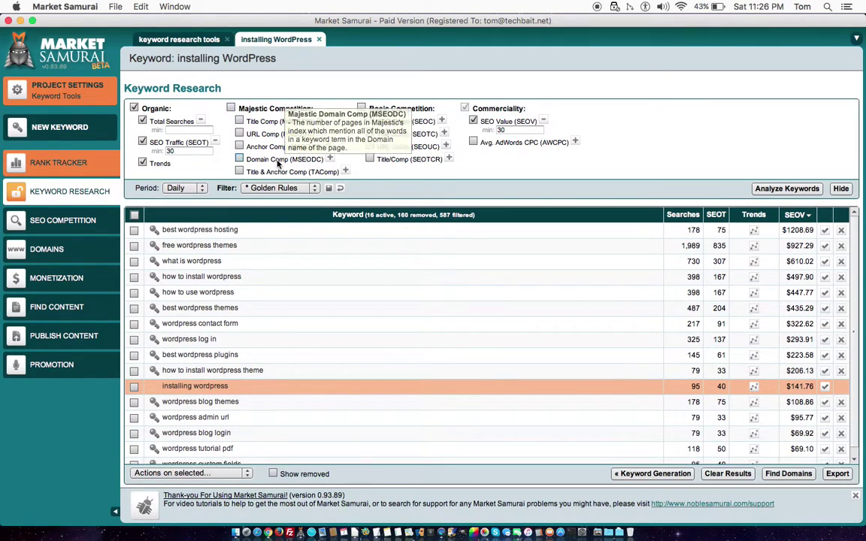
click(496, 132)
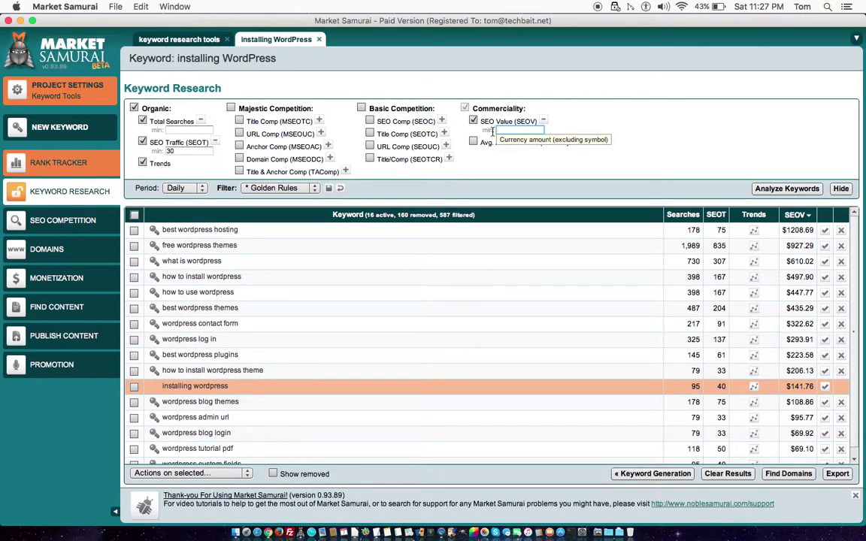
Enable only SEO Comp (SEOC) among the basic competition metrics and limit it to a maximum of 12000
click(361, 108)
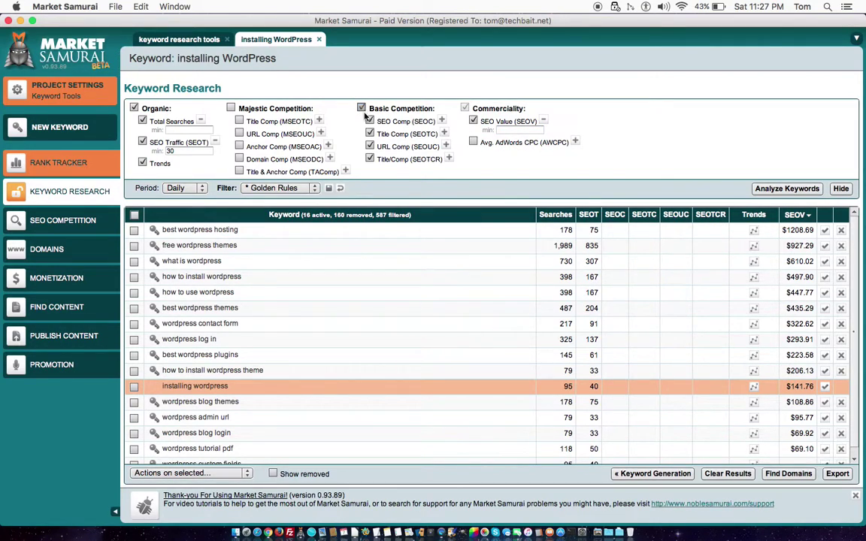
click(361, 108)
click(371, 121)
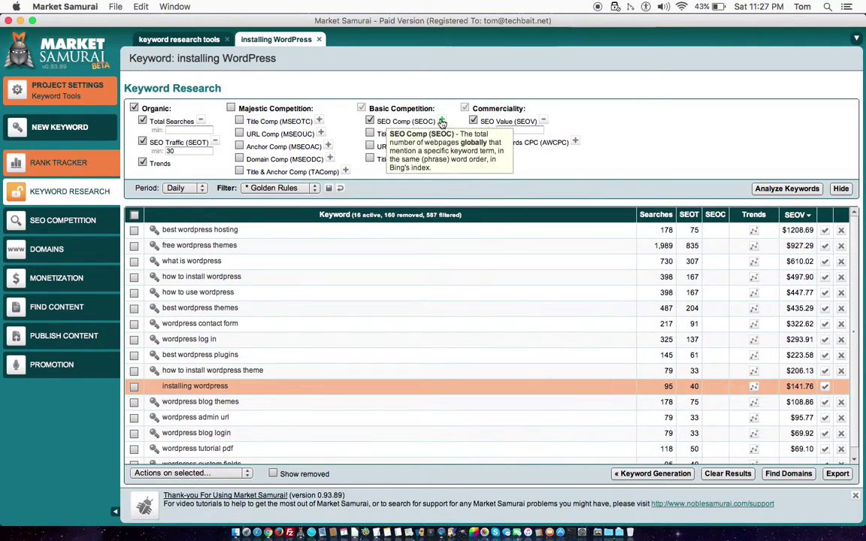
click(442, 122)
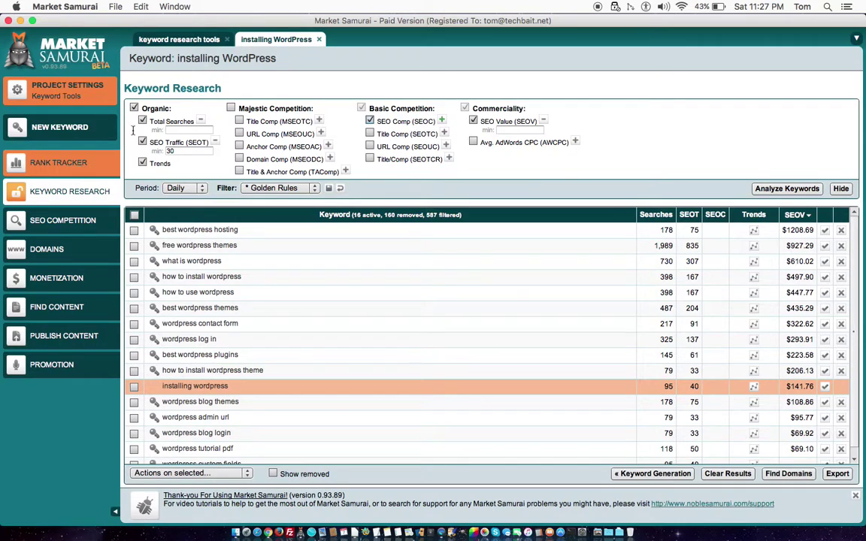
click(182, 130)
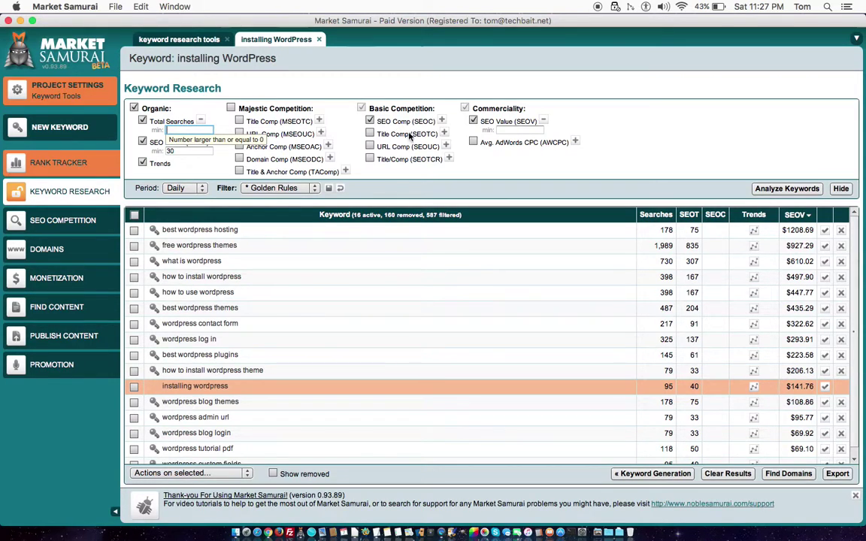
click(441, 121)
click(414, 130)
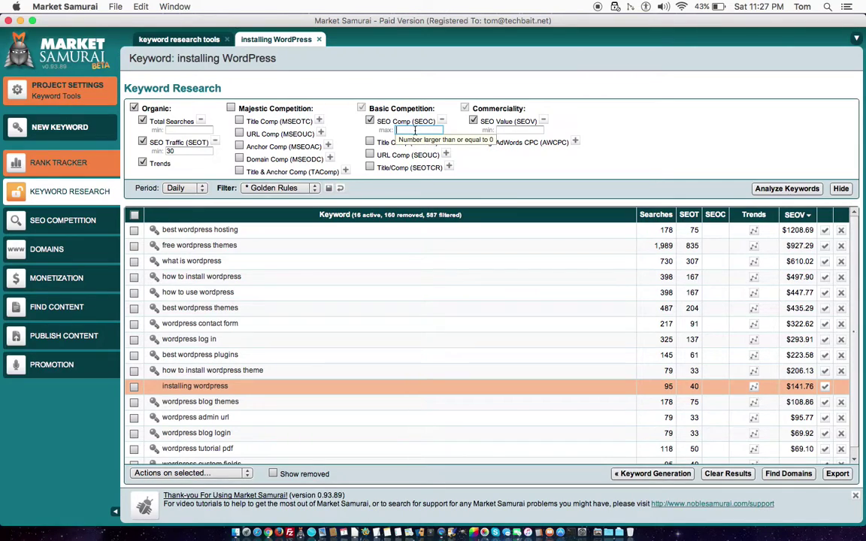
text(12000)
click(557, 121)
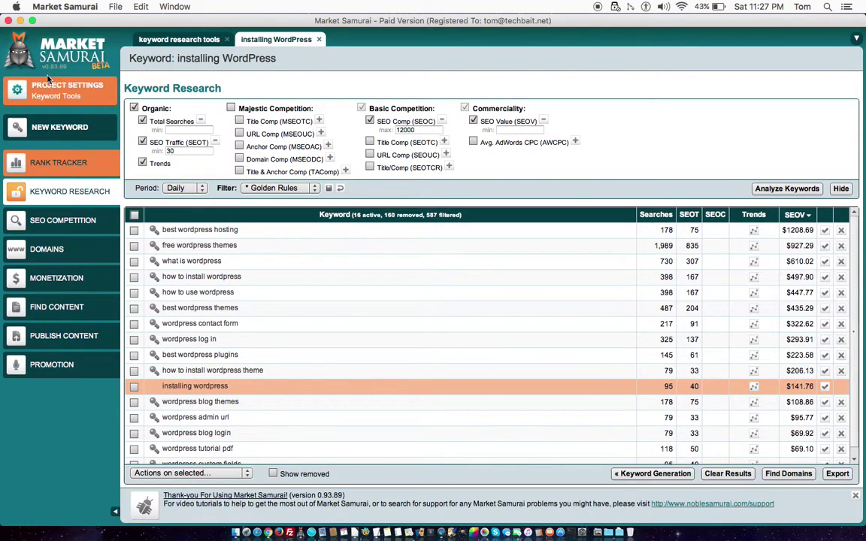
Compare the filter settings with the "keyword research tools" keyword and set the "installing WordPress" analysis period to Monthly
click(150, 39)
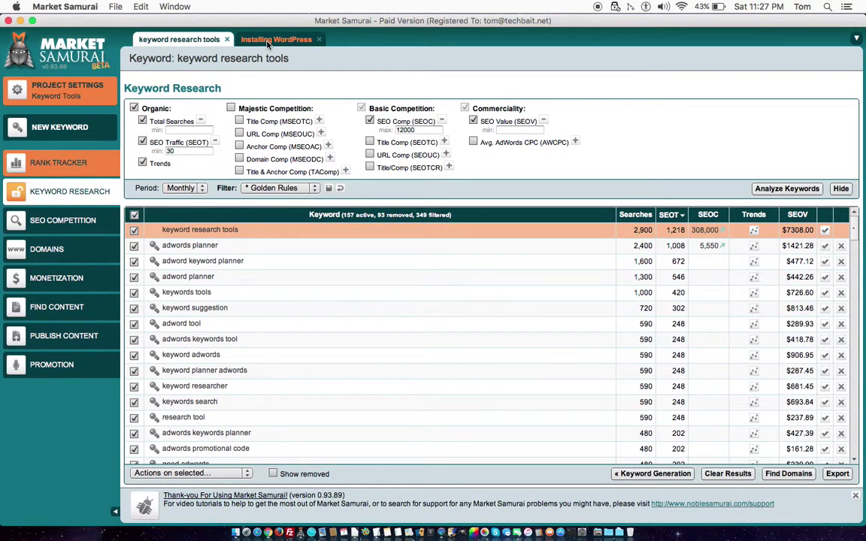
click(271, 39)
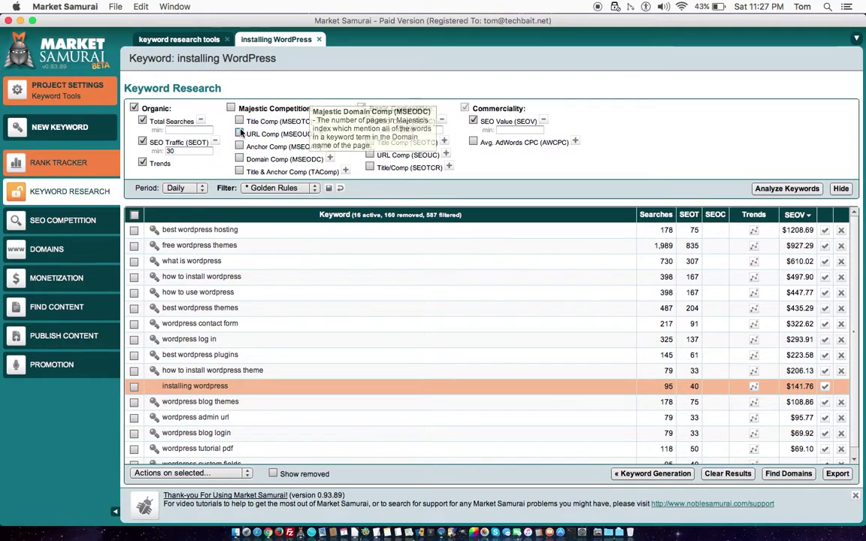
click(202, 189)
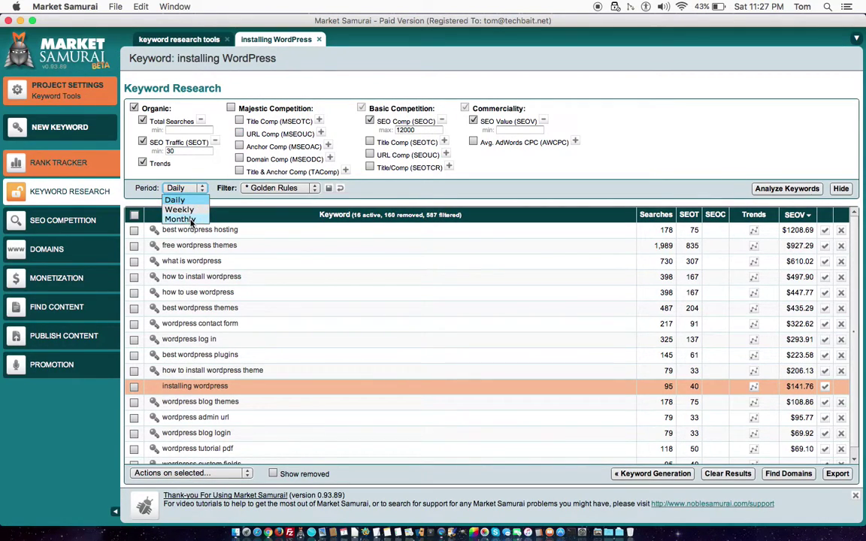
click(188, 215)
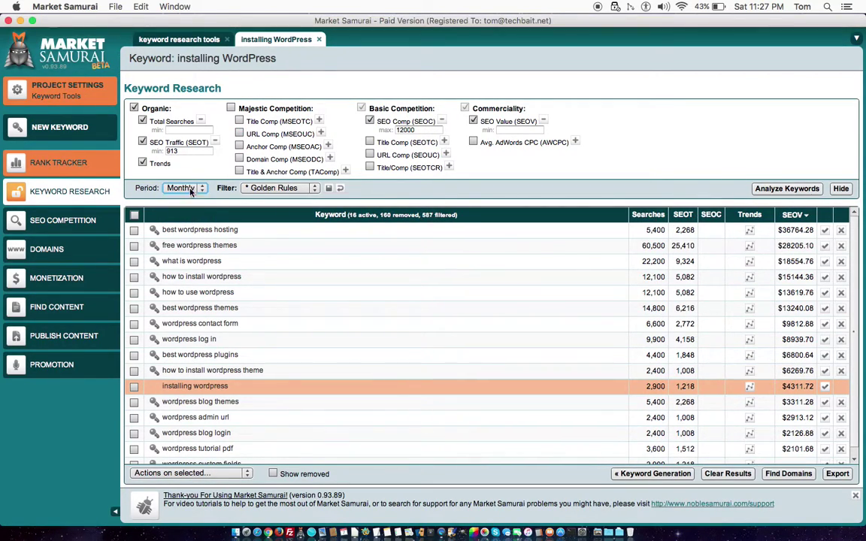
Recheck the "keyword research tools" filters and set the minimum SEO Traffic (SEOT) for "installing WordPress" to 30
click(202, 39)
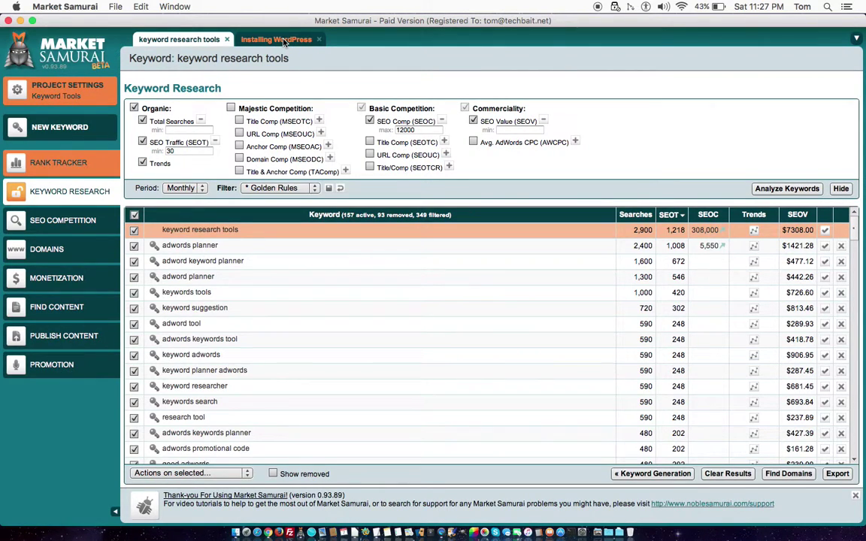
click(284, 39)
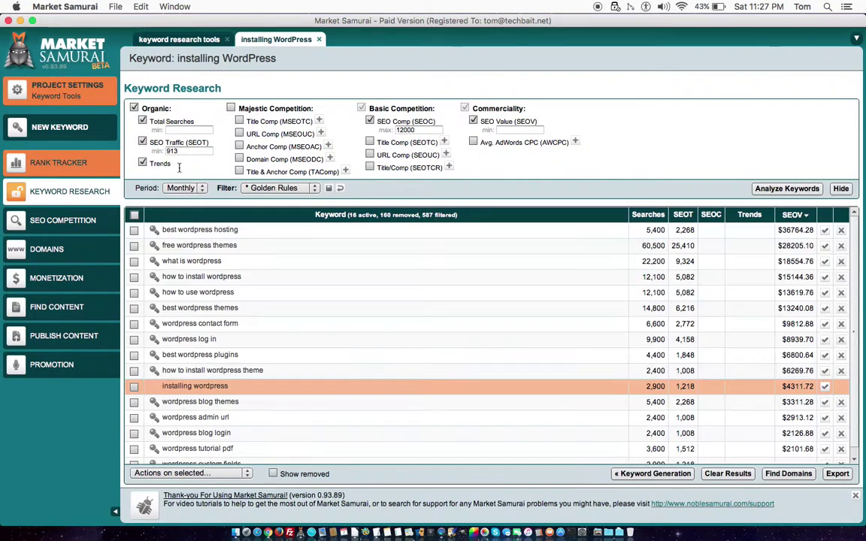
double_click(180, 152)
text(8)
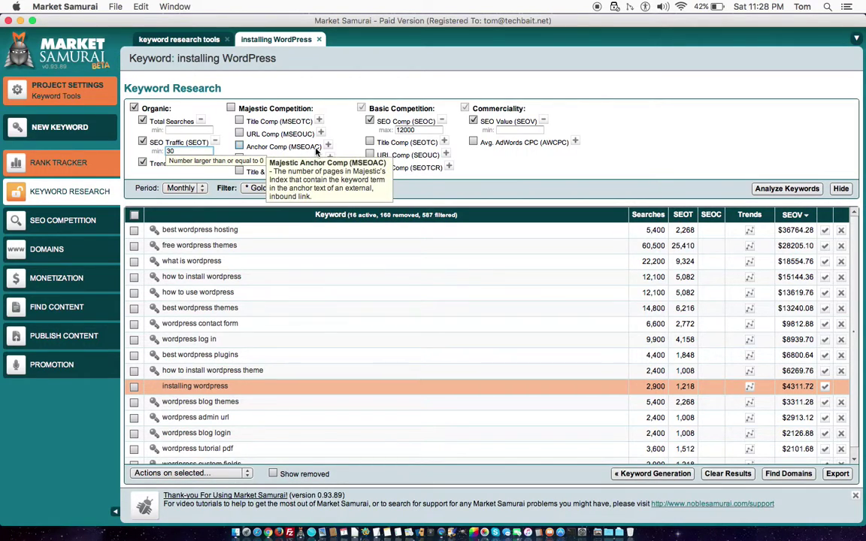
click(651, 135)
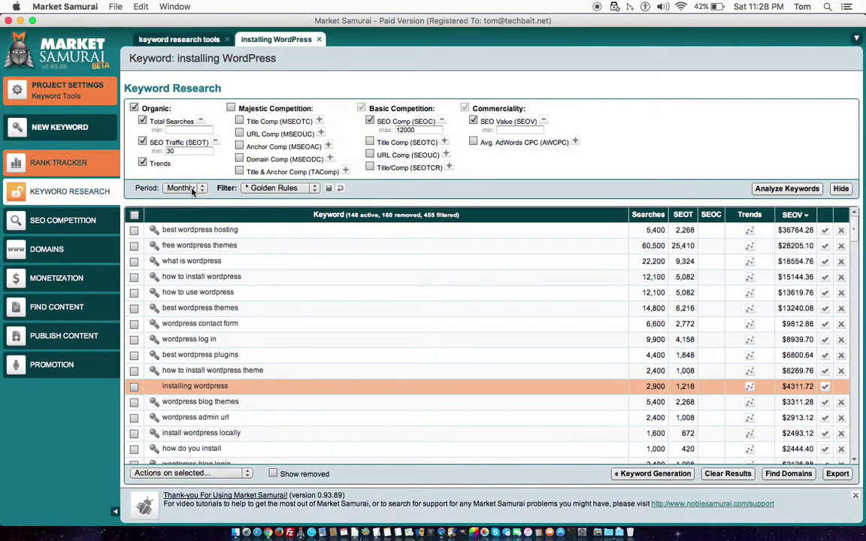
Analyze the filtered keywords and sort the results by total searches, highest first
click(778, 190)
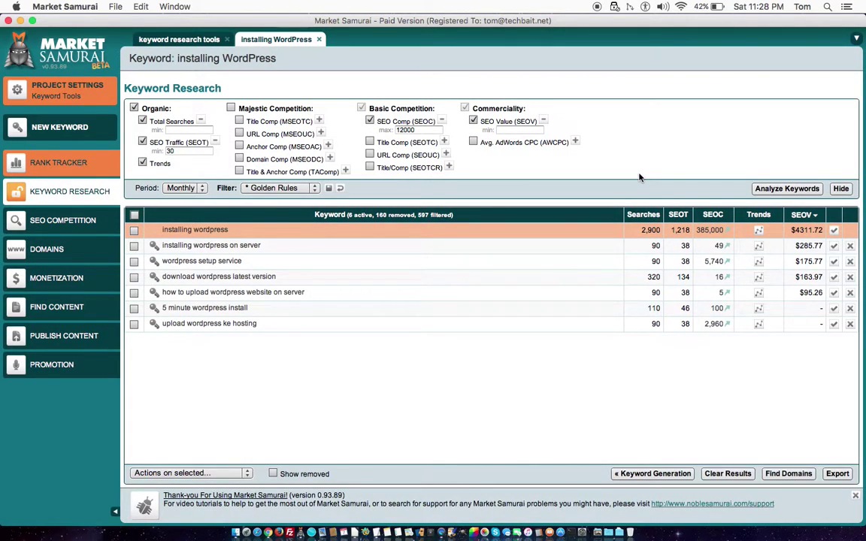
click(645, 216)
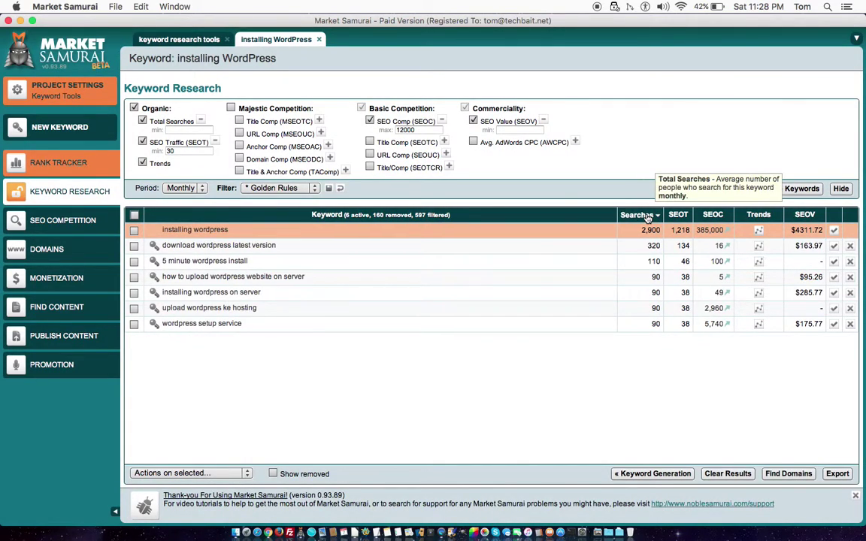
click(643, 220)
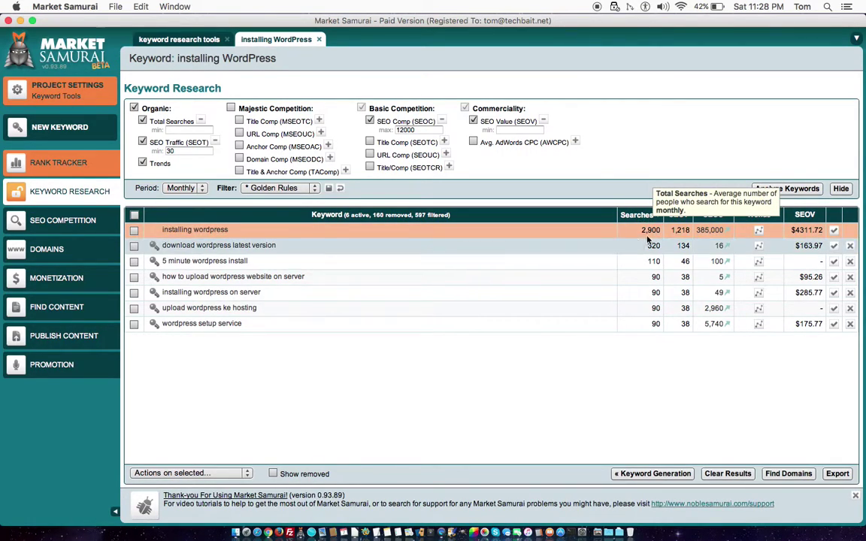
click(643, 221)
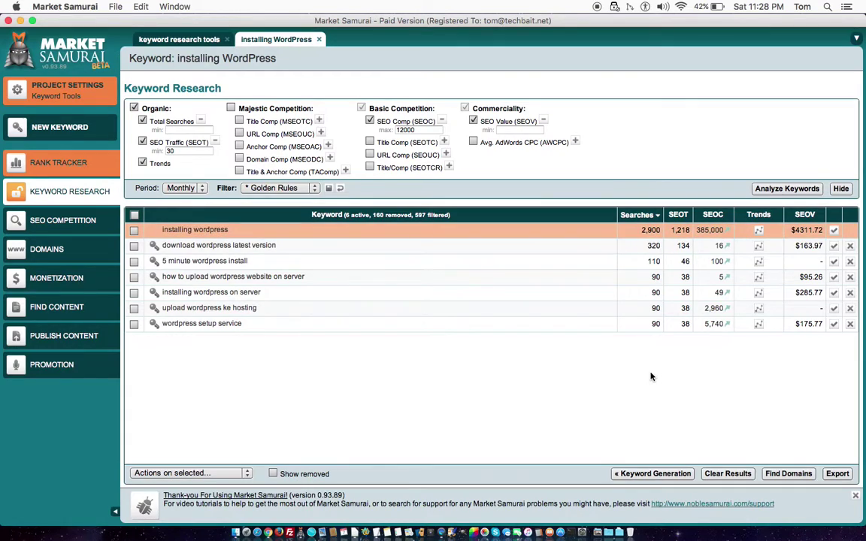
click(603, 236)
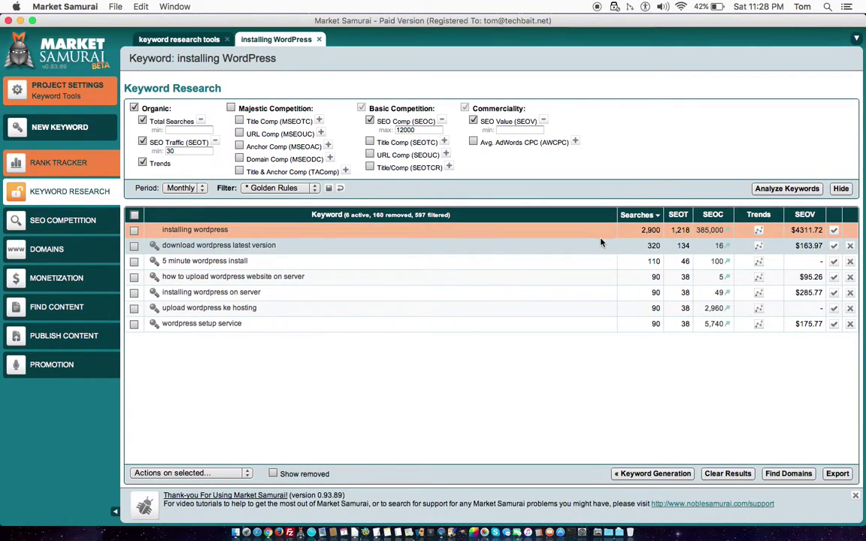
click(654, 231)
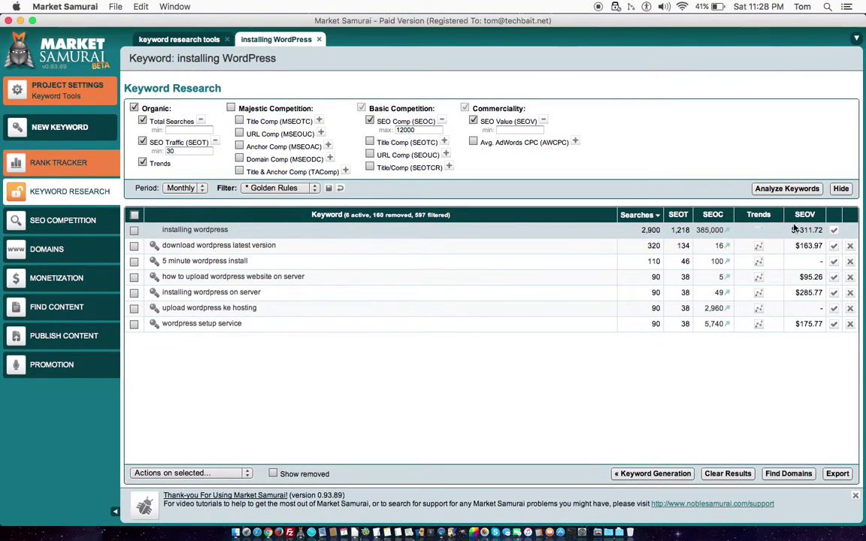
click(717, 232)
click(705, 229)
click(708, 231)
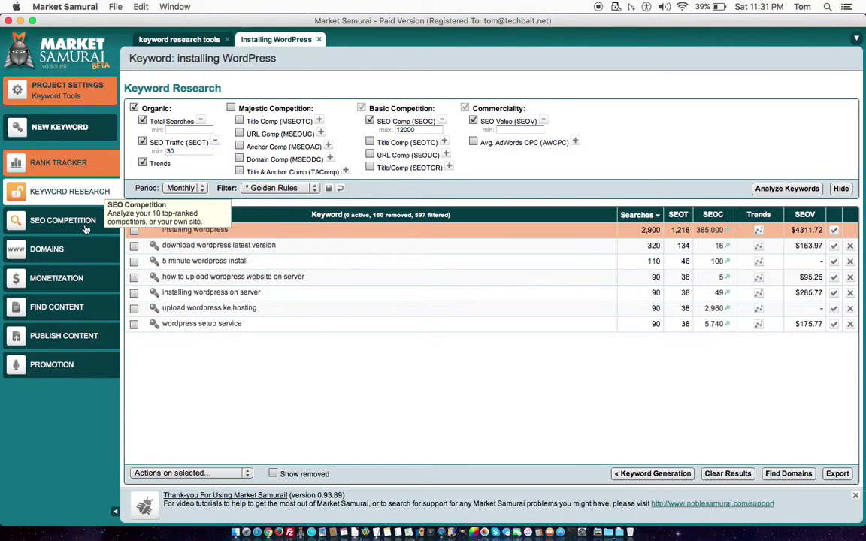
Look at the SEO Competition and Domains modules for "installing WordPress" and return to its Keyword Research results
click(63, 221)
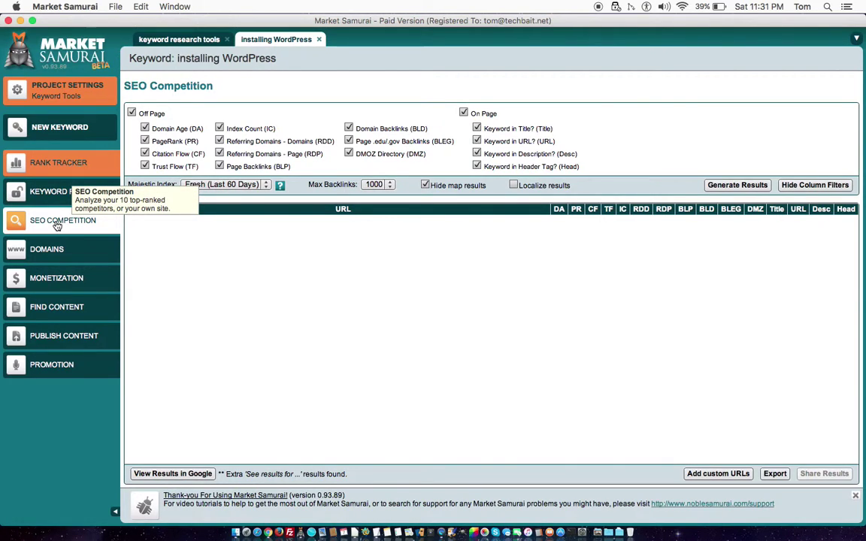
click(56, 252)
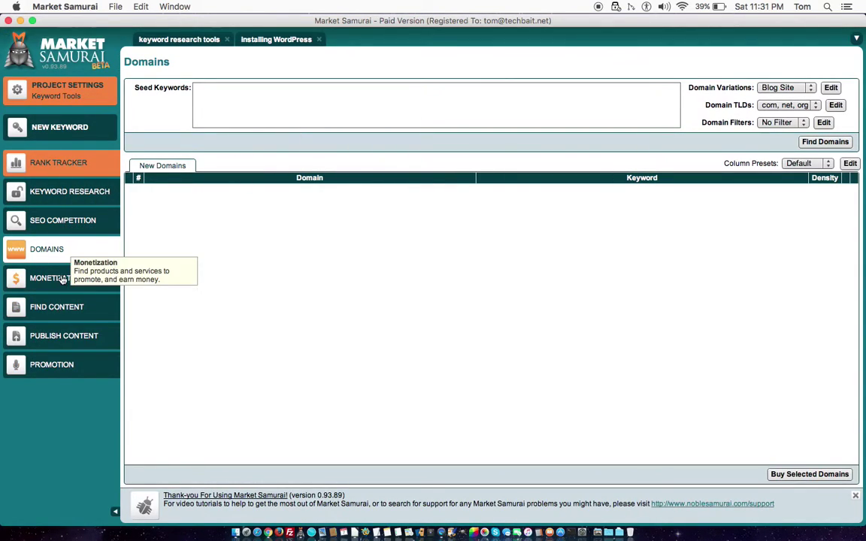
click(64, 195)
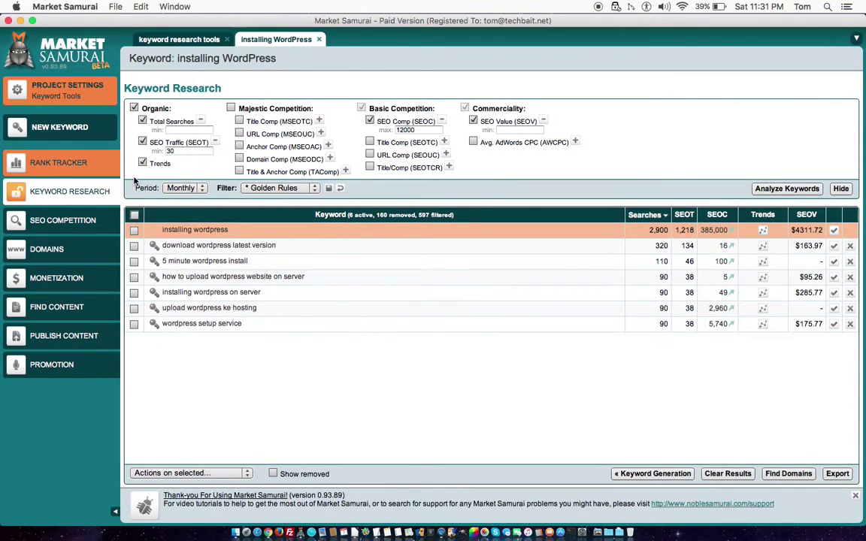
Select all analyzed keywords and export them as "installing WordPress analysis.csv" in the samurai folder
click(138, 231)
click(134, 216)
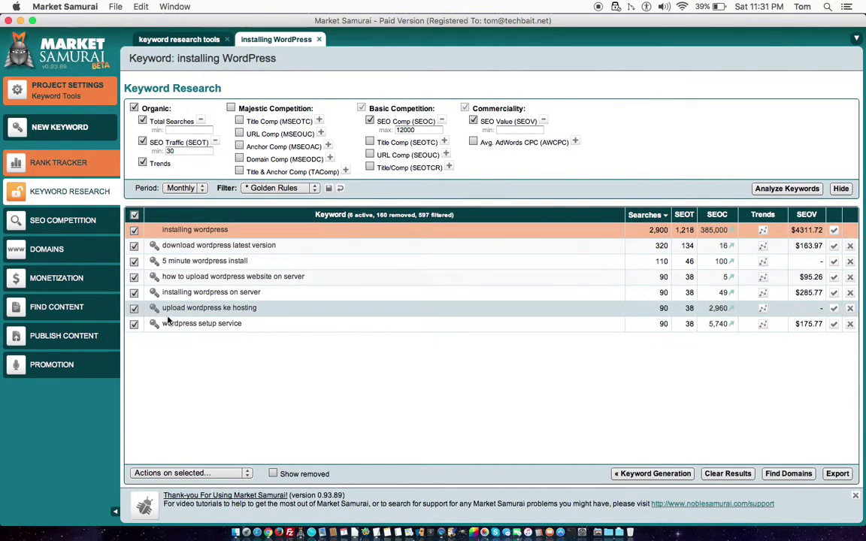
click(837, 474)
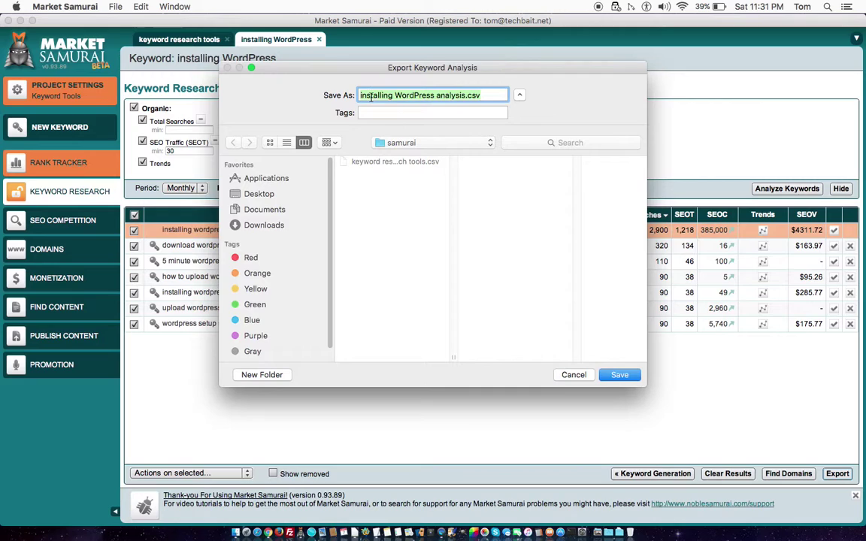
drag(404, 72, 522, 105)
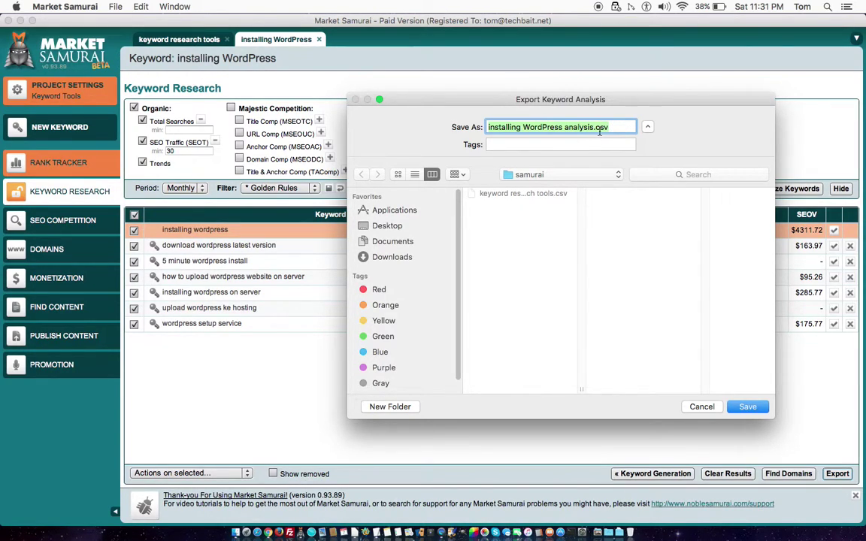
click(748, 407)
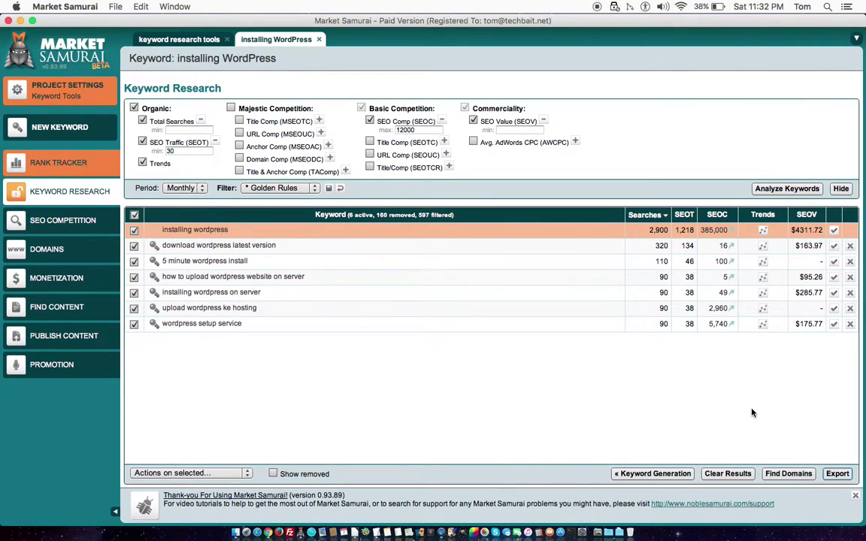
Switch to LibreOffice and look through the keyword list in "keyword research tools.csv"
click(356, 522)
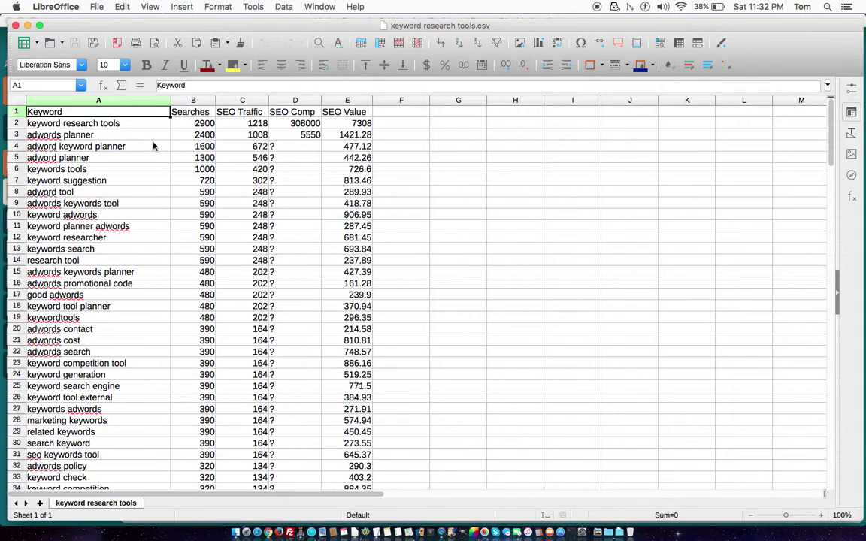
scroll(233, 181, down, 20)
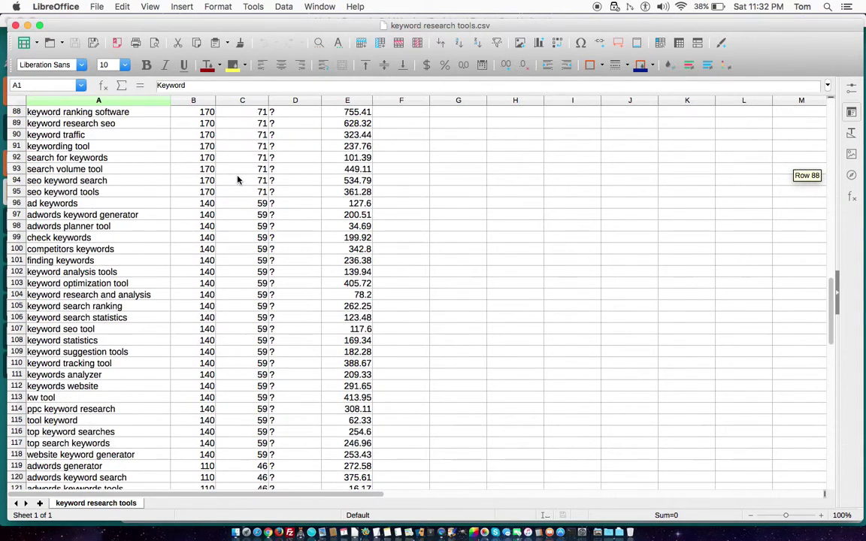
scroll(238, 180, down, 10)
scroll(238, 180, up, 20)
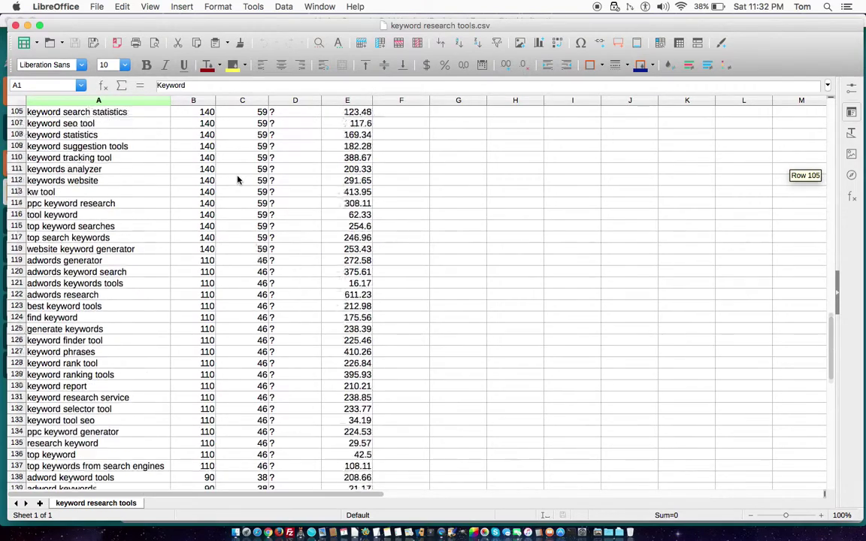
scroll(238, 180, up, 20)
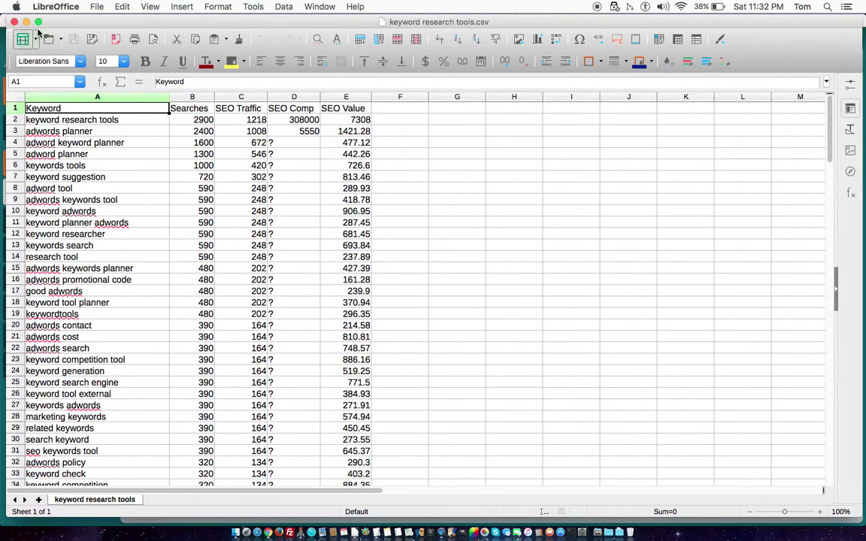
Open "installing WordPress analysis.csv" from the samurai folder with Unicode (UTF-8) import, review its rows and return to Market Samurai
click(97, 6)
click(110, 33)
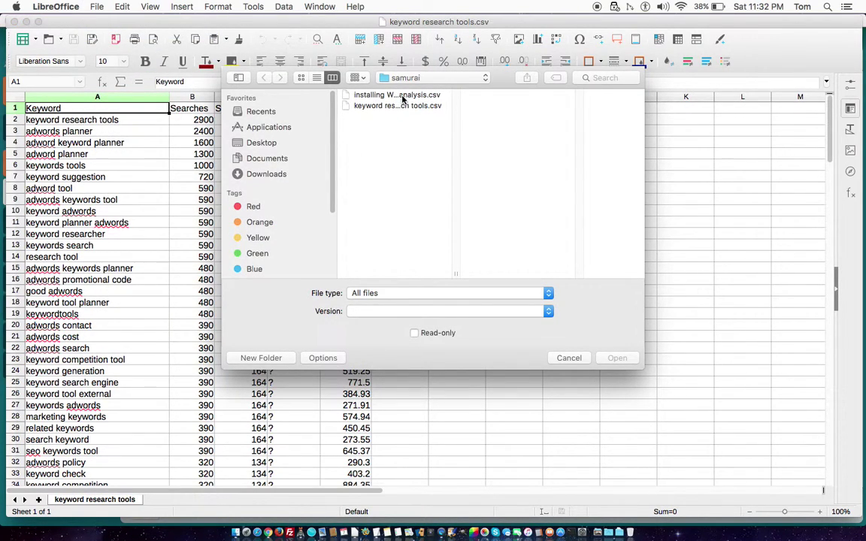
double_click(399, 95)
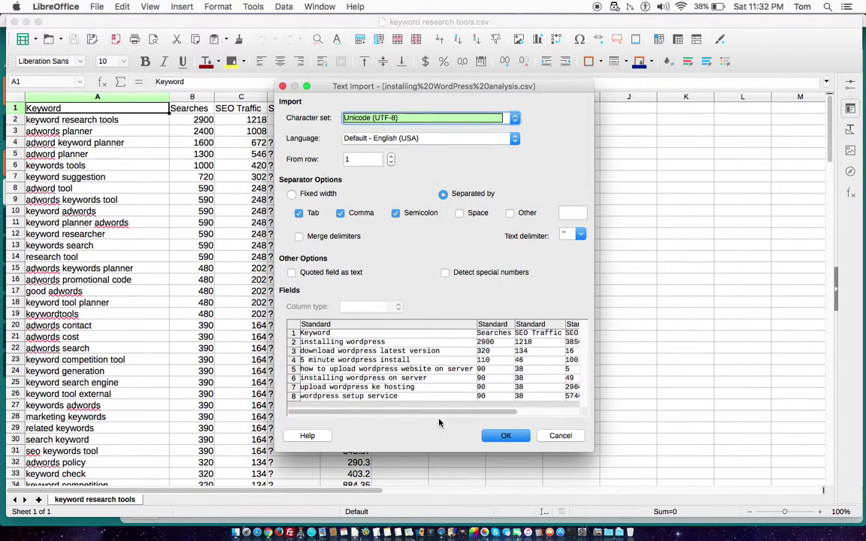
click(507, 436)
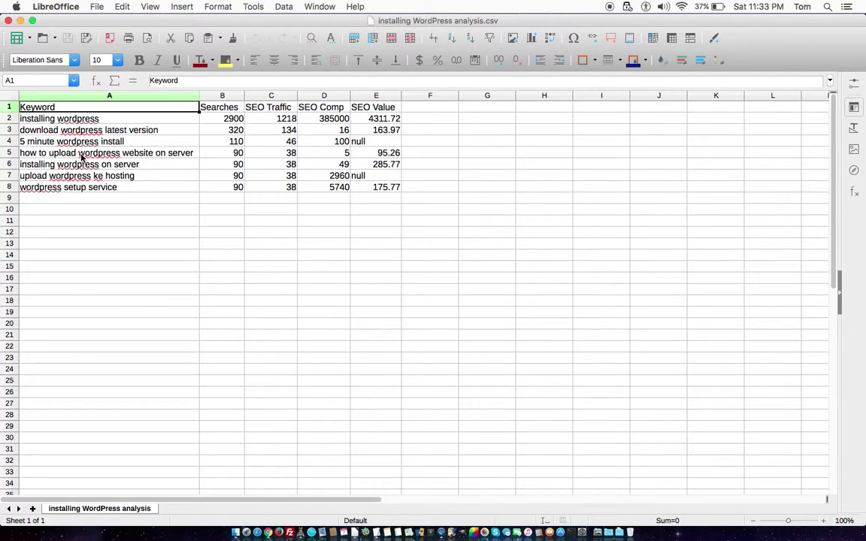
click(46, 9)
click(66, 119)
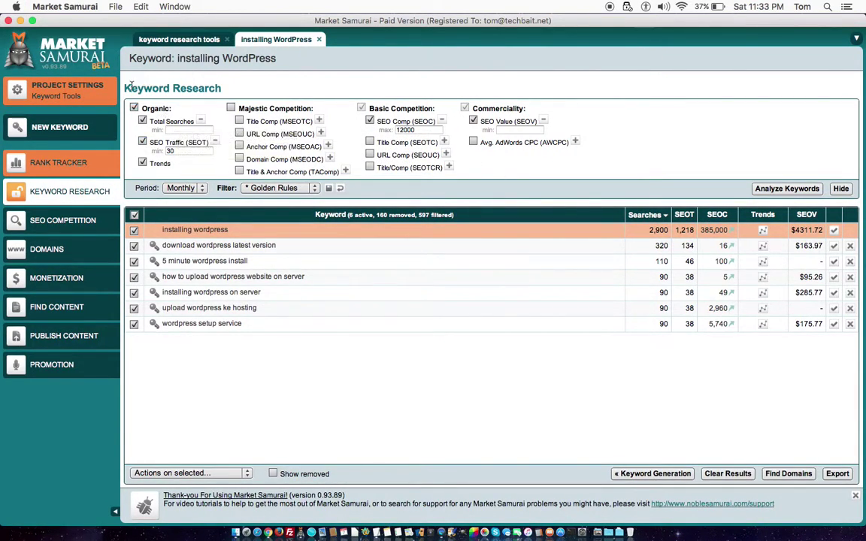
drag(121, 88, 249, 82)
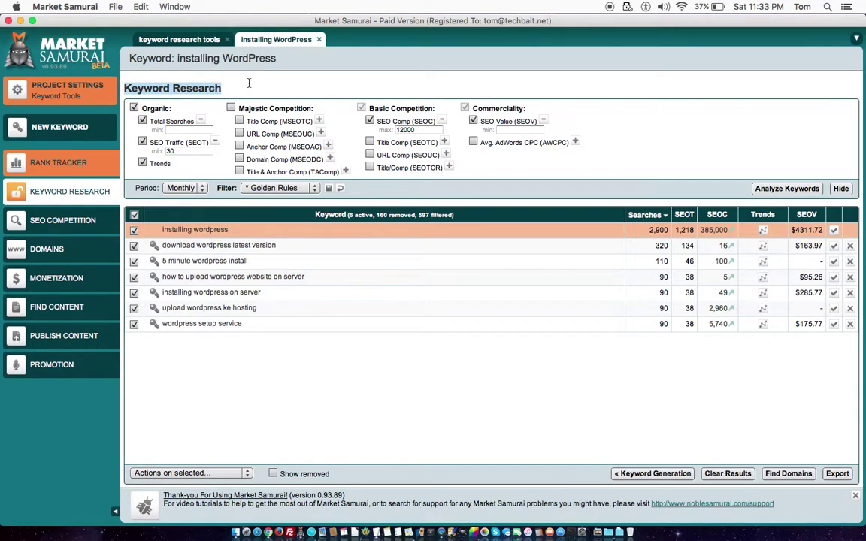
click(175, 84)
drag(117, 83, 228, 87)
click(229, 90)
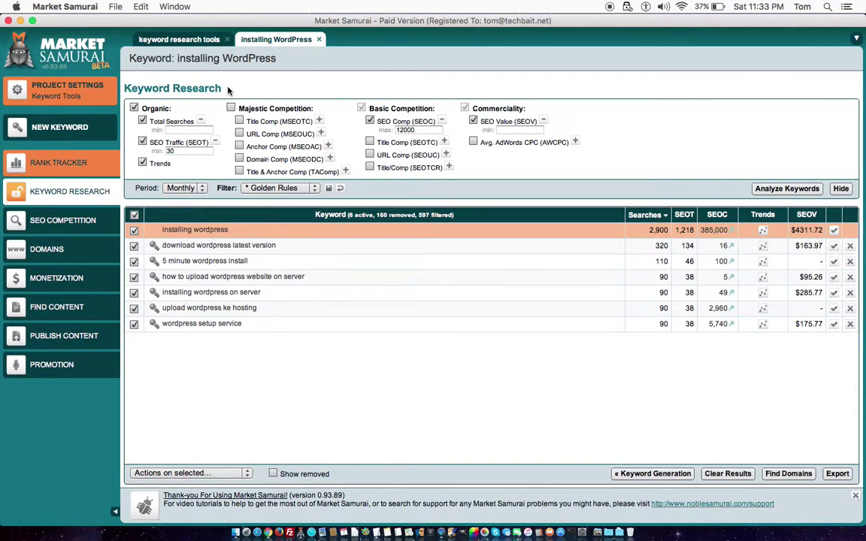